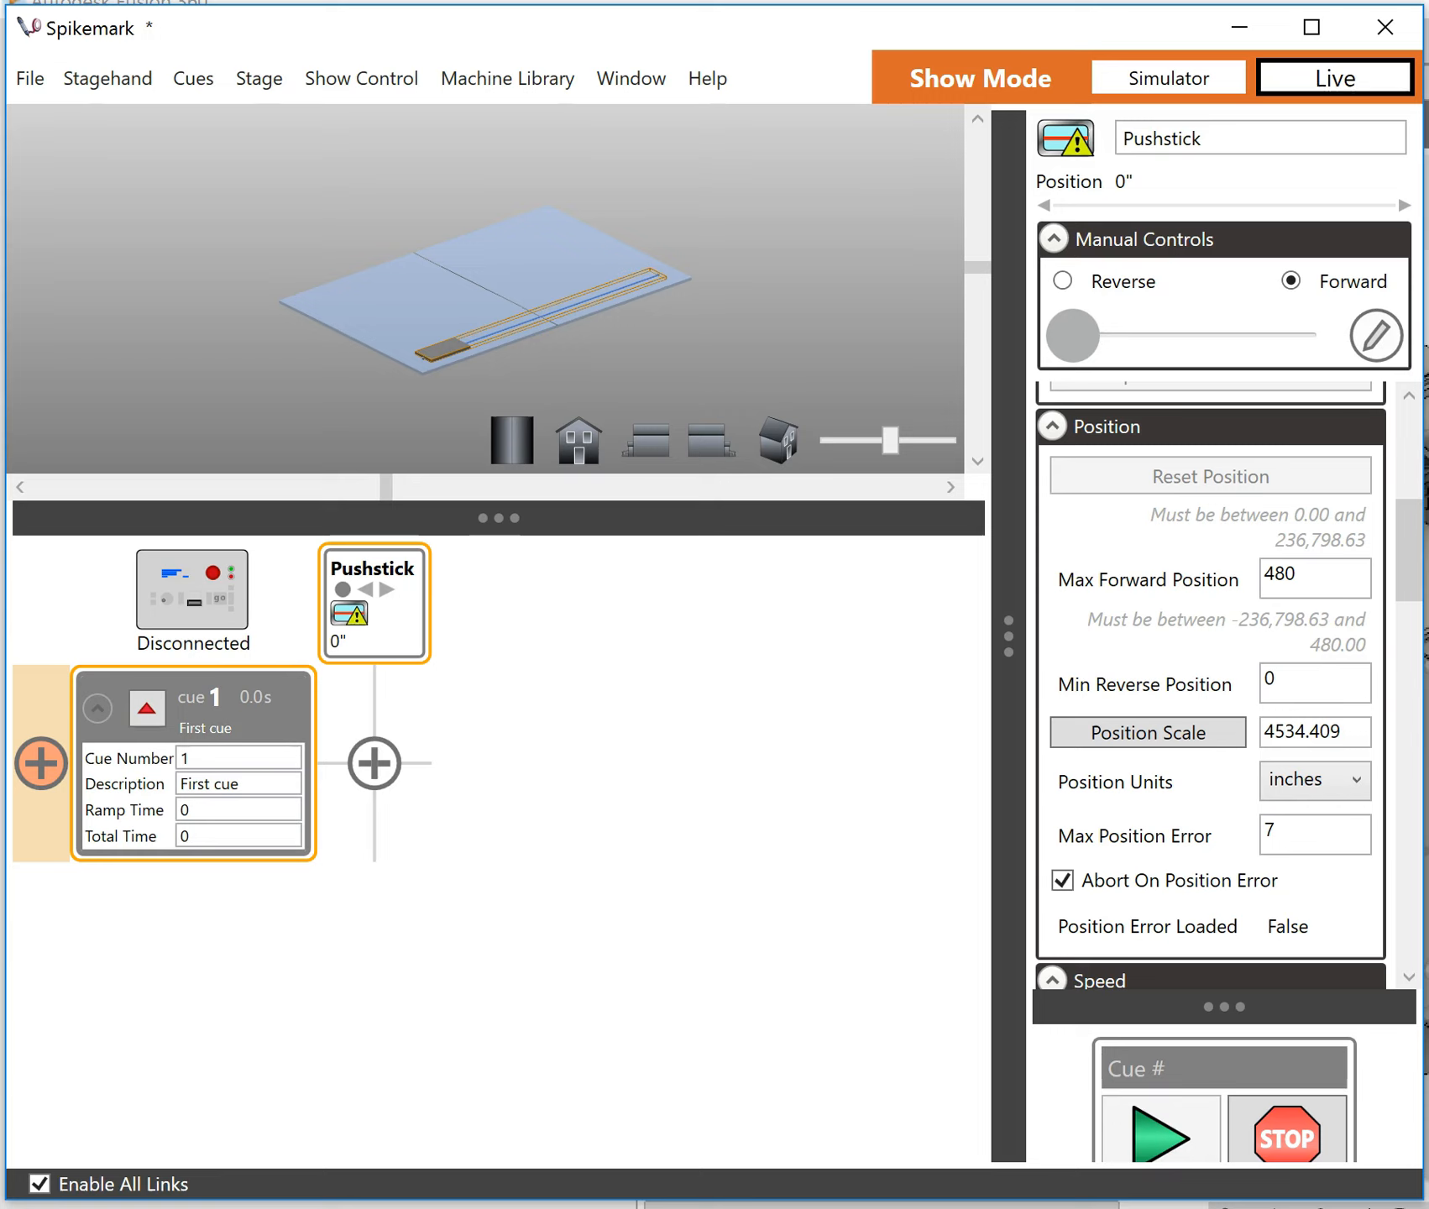
- Add a Spotline machine from the machine library to the cue grid beside the Pushstick
click(535, 82)
drag(714, 235, 516, 577)
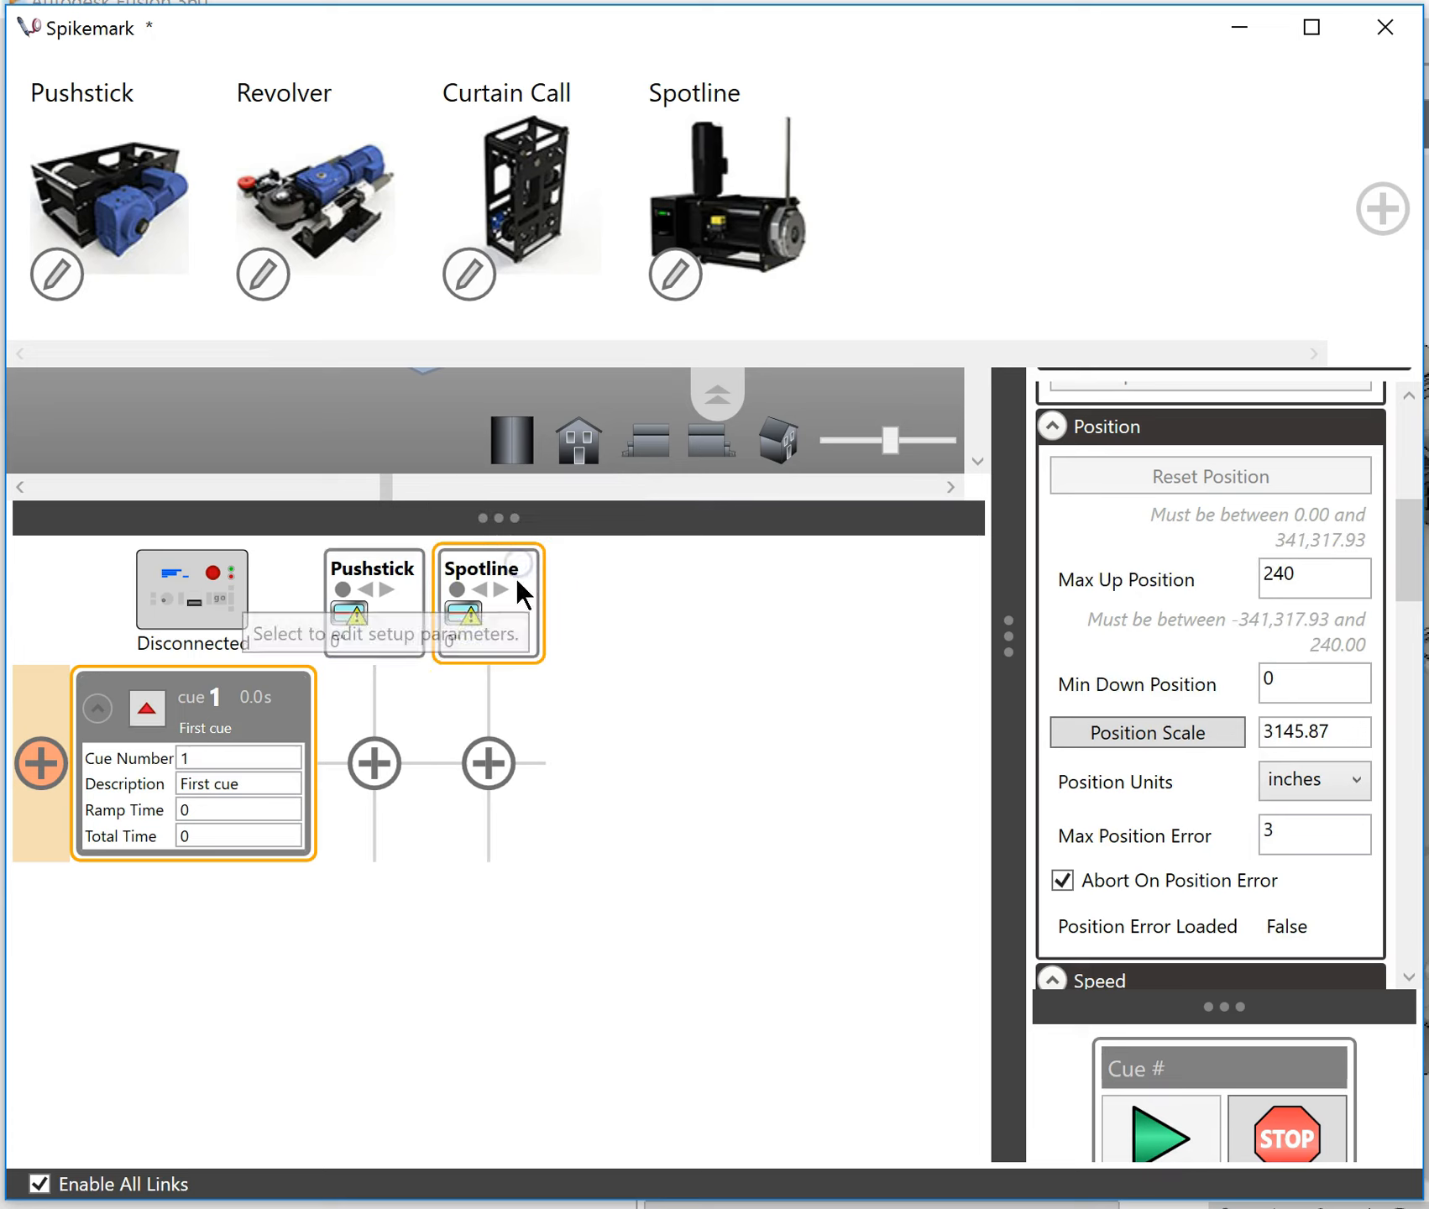
click(727, 388)
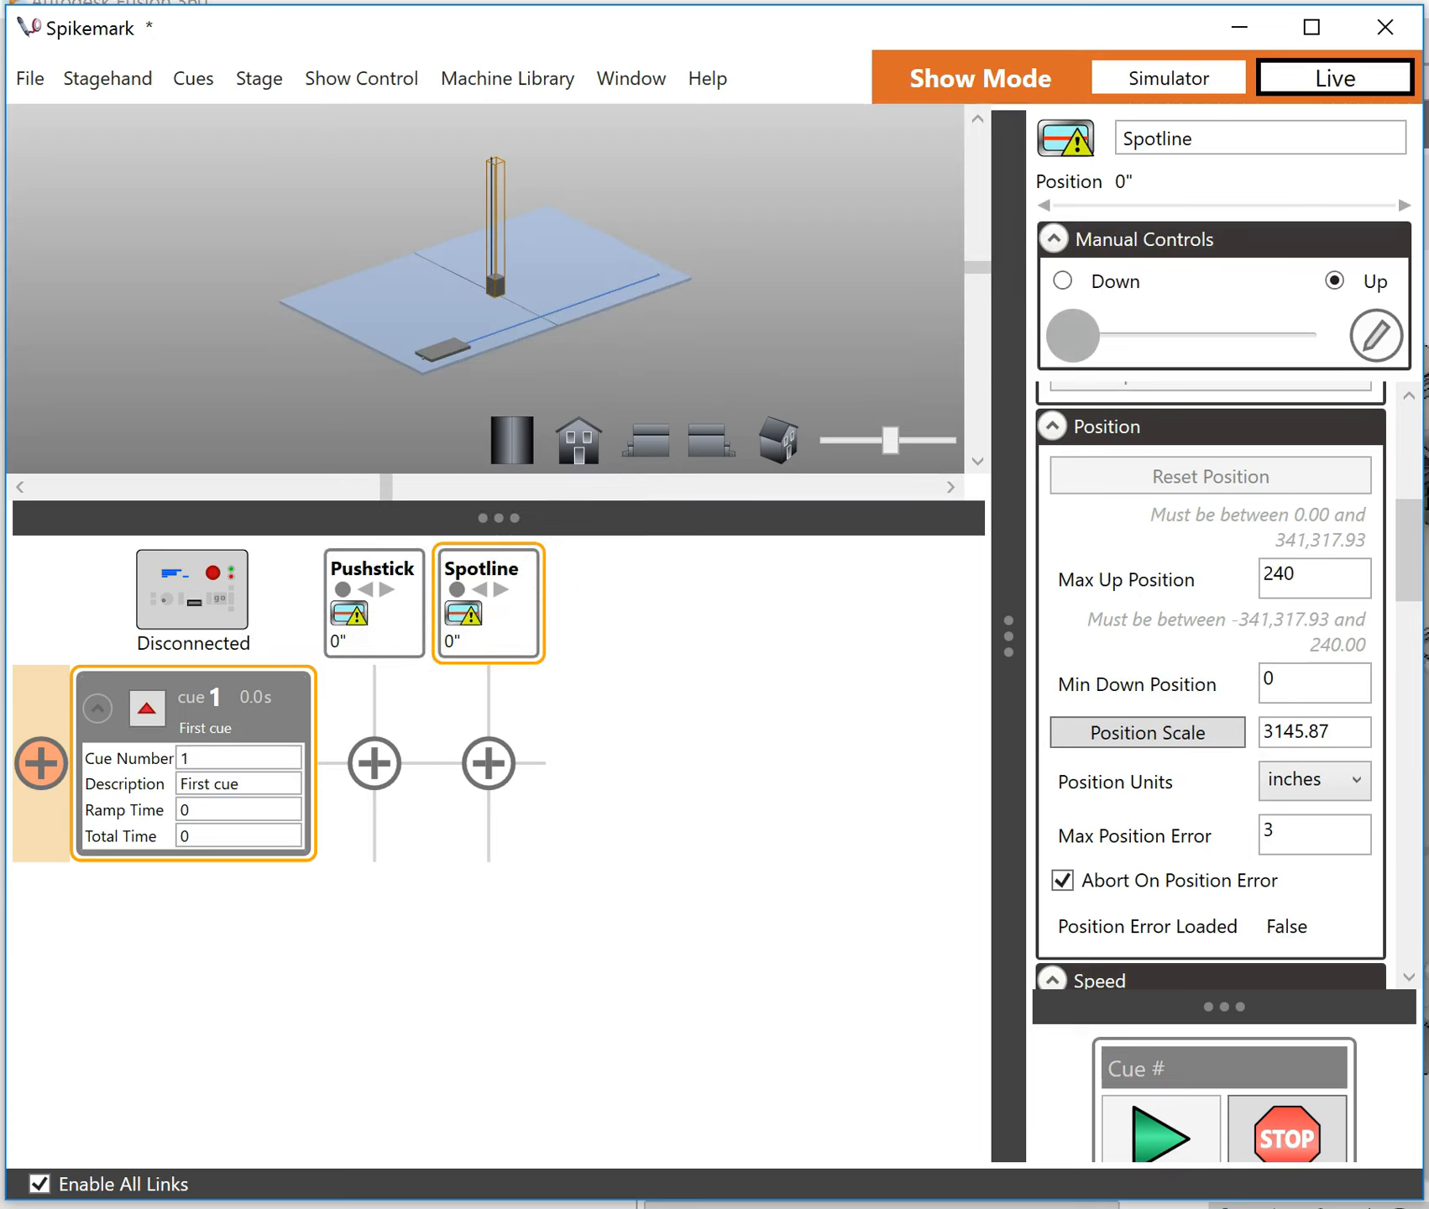
- Set the Spotline's IP address to 192.168.10.42 and connect to the machine
drag(1419, 584, 1410, 488)
click(1335, 514)
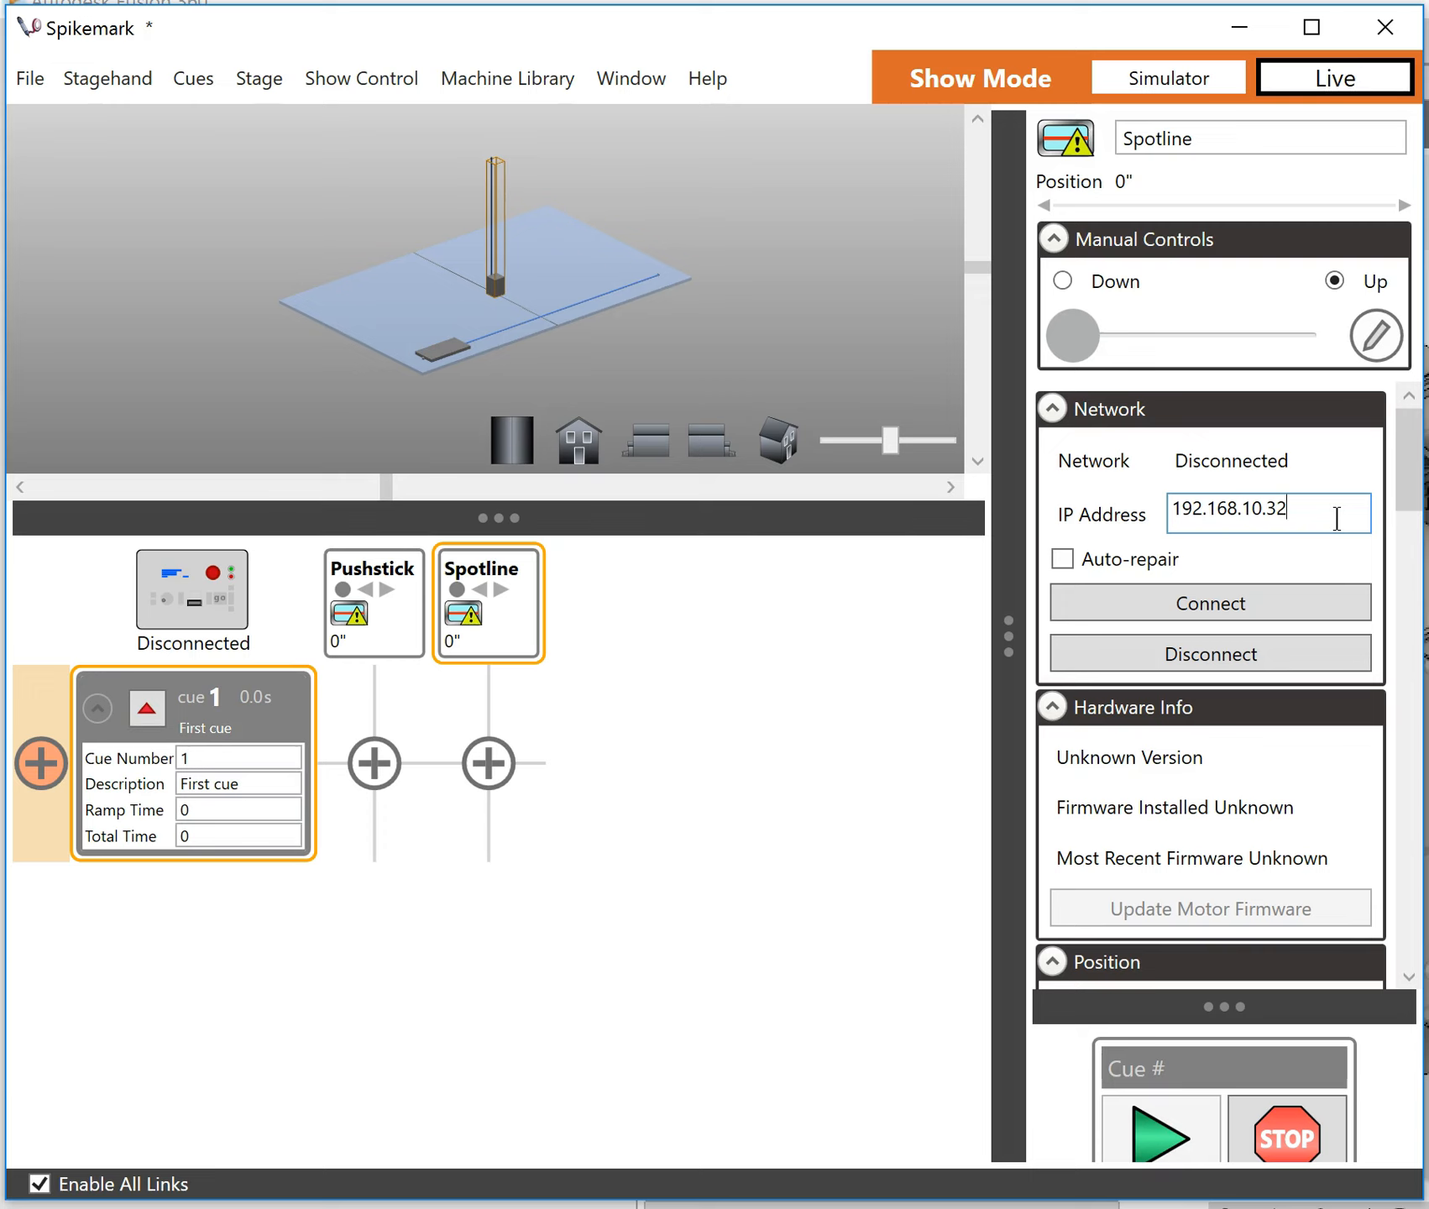
key(BackSpace)
key(BackSpace)
text(42)
click(1348, 620)
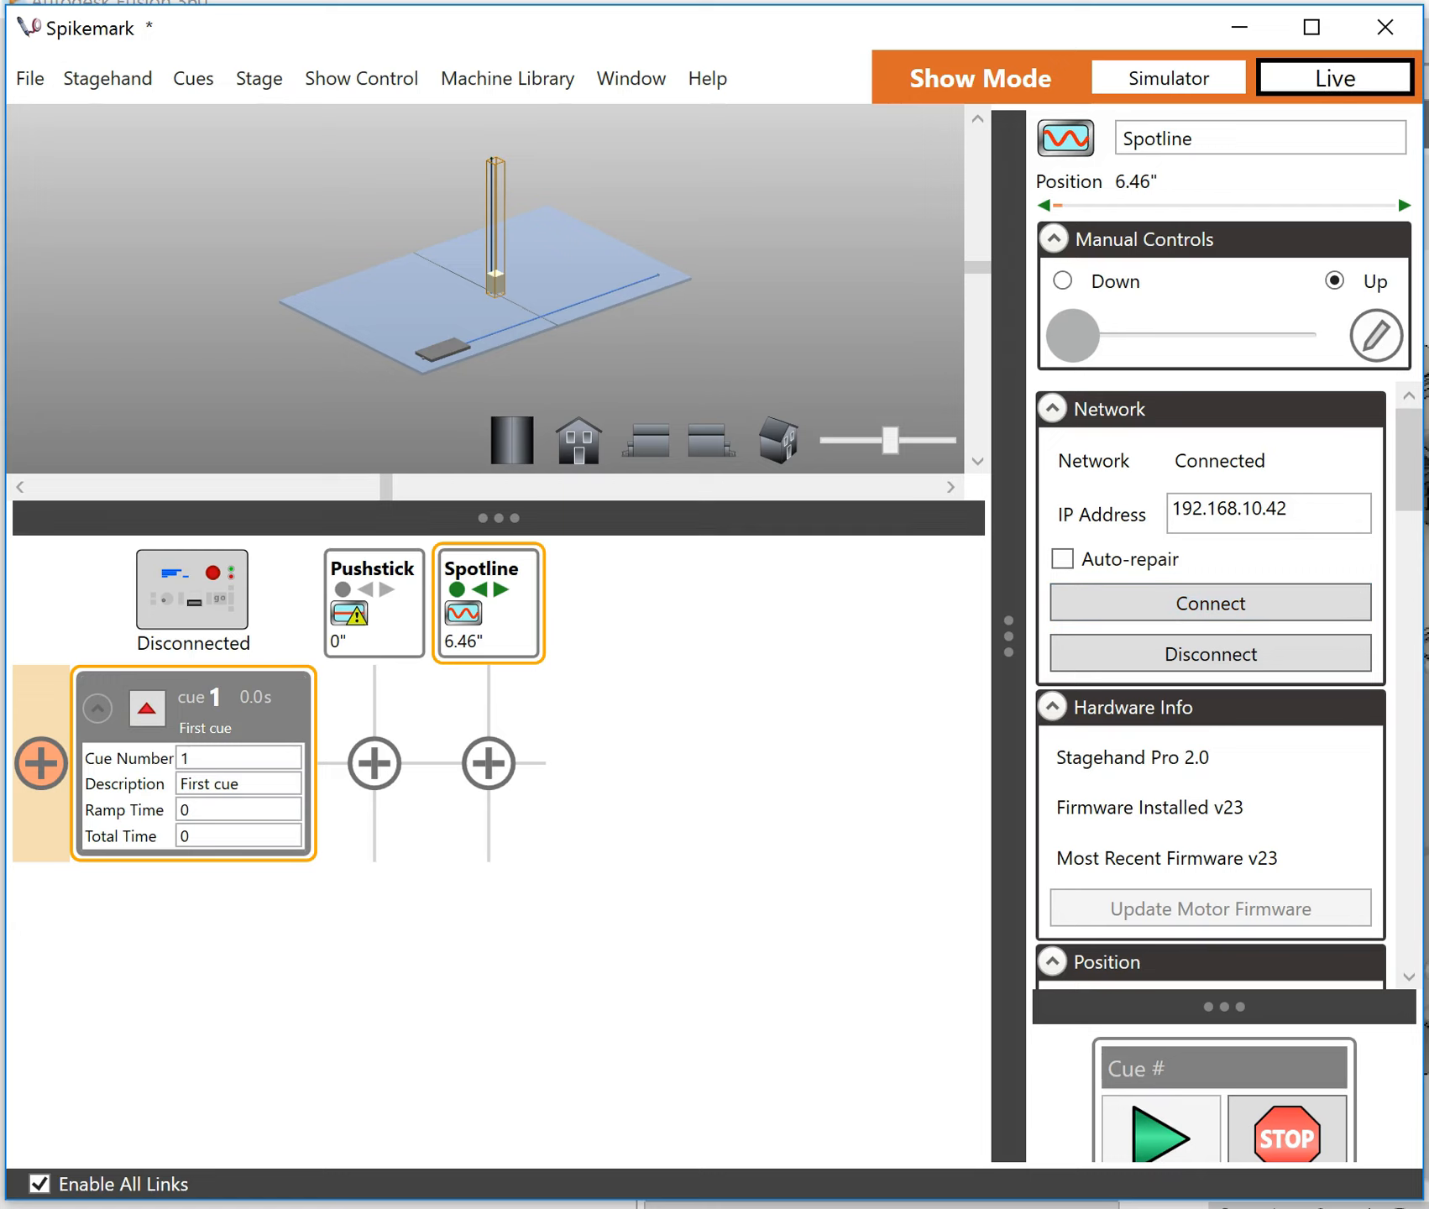
- Open the Spotline's position scale calibration and reset its encoder counter to zero
scroll(1320, 453, down, 5)
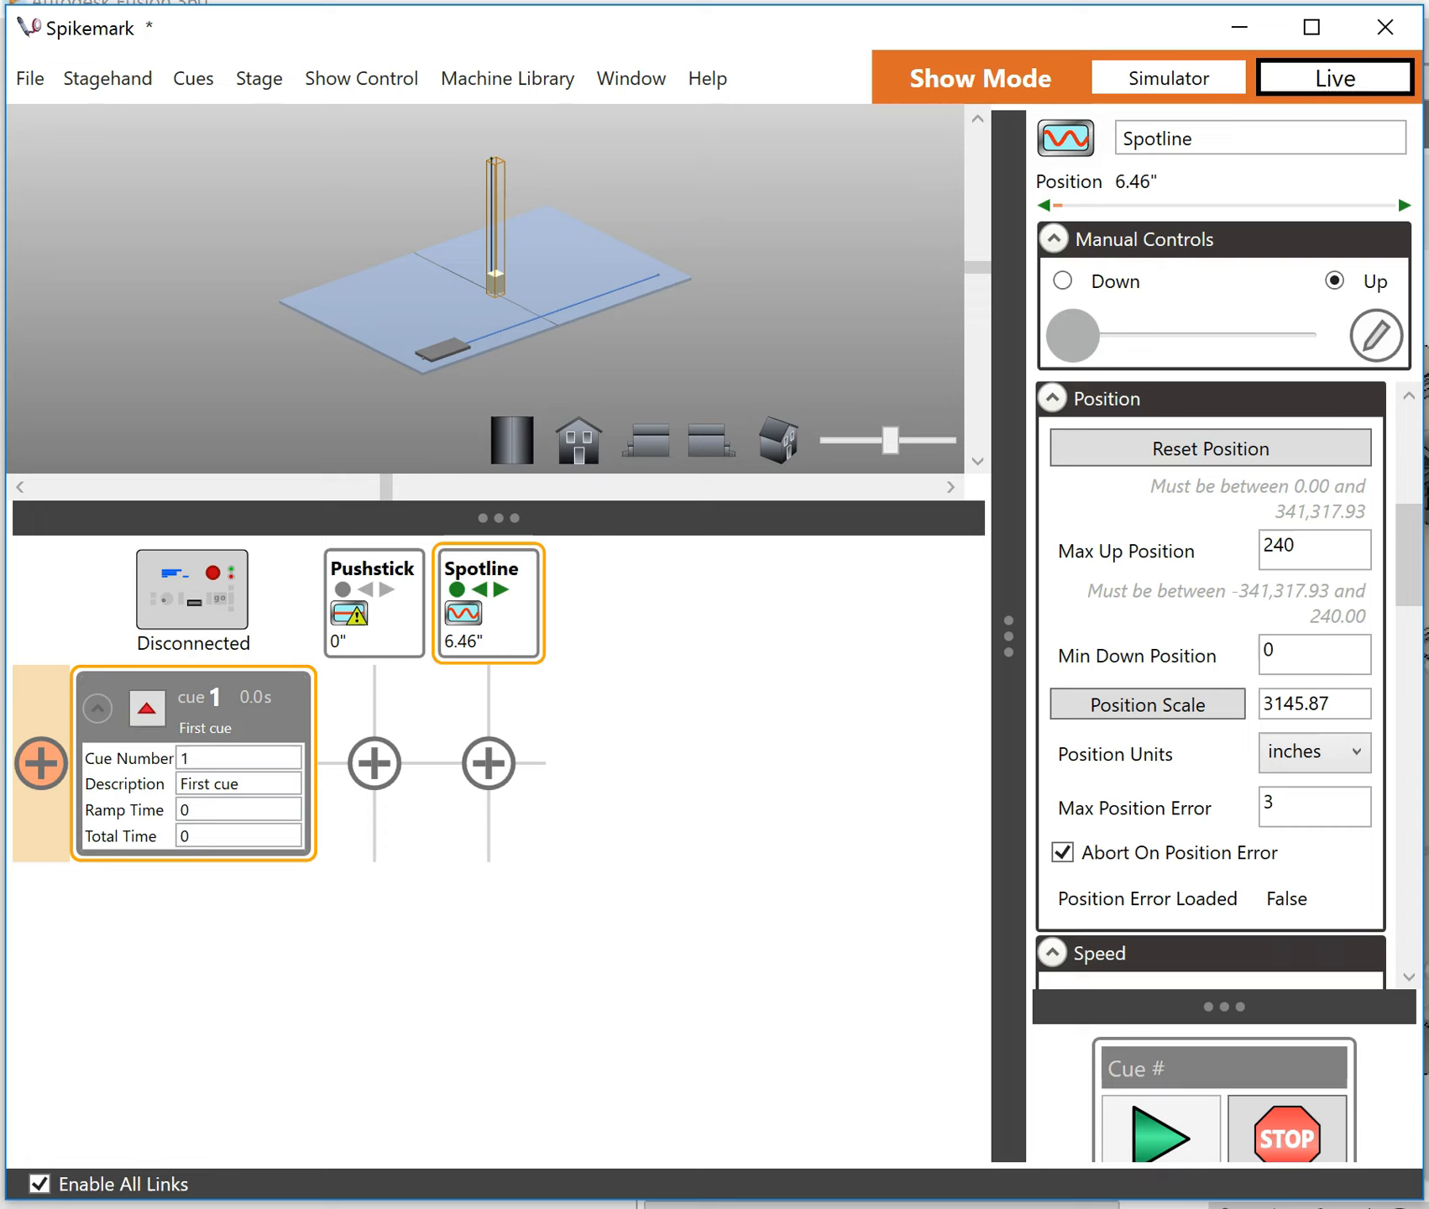
click(1168, 705)
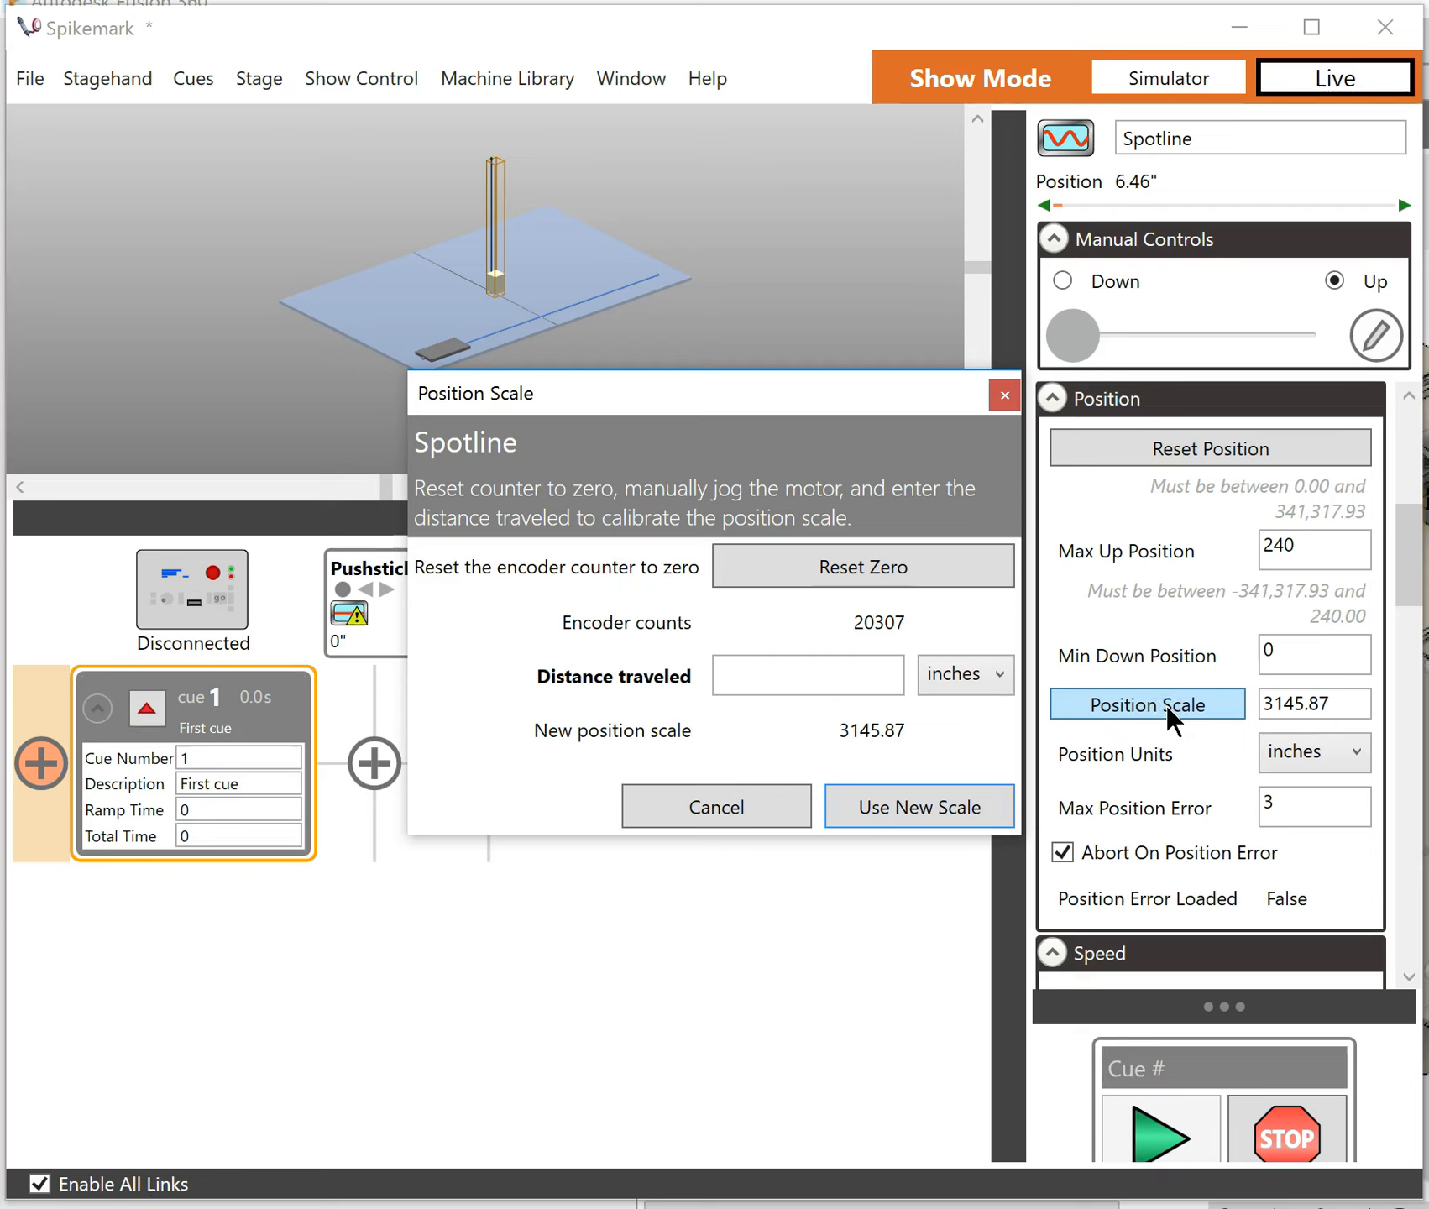
click(885, 566)
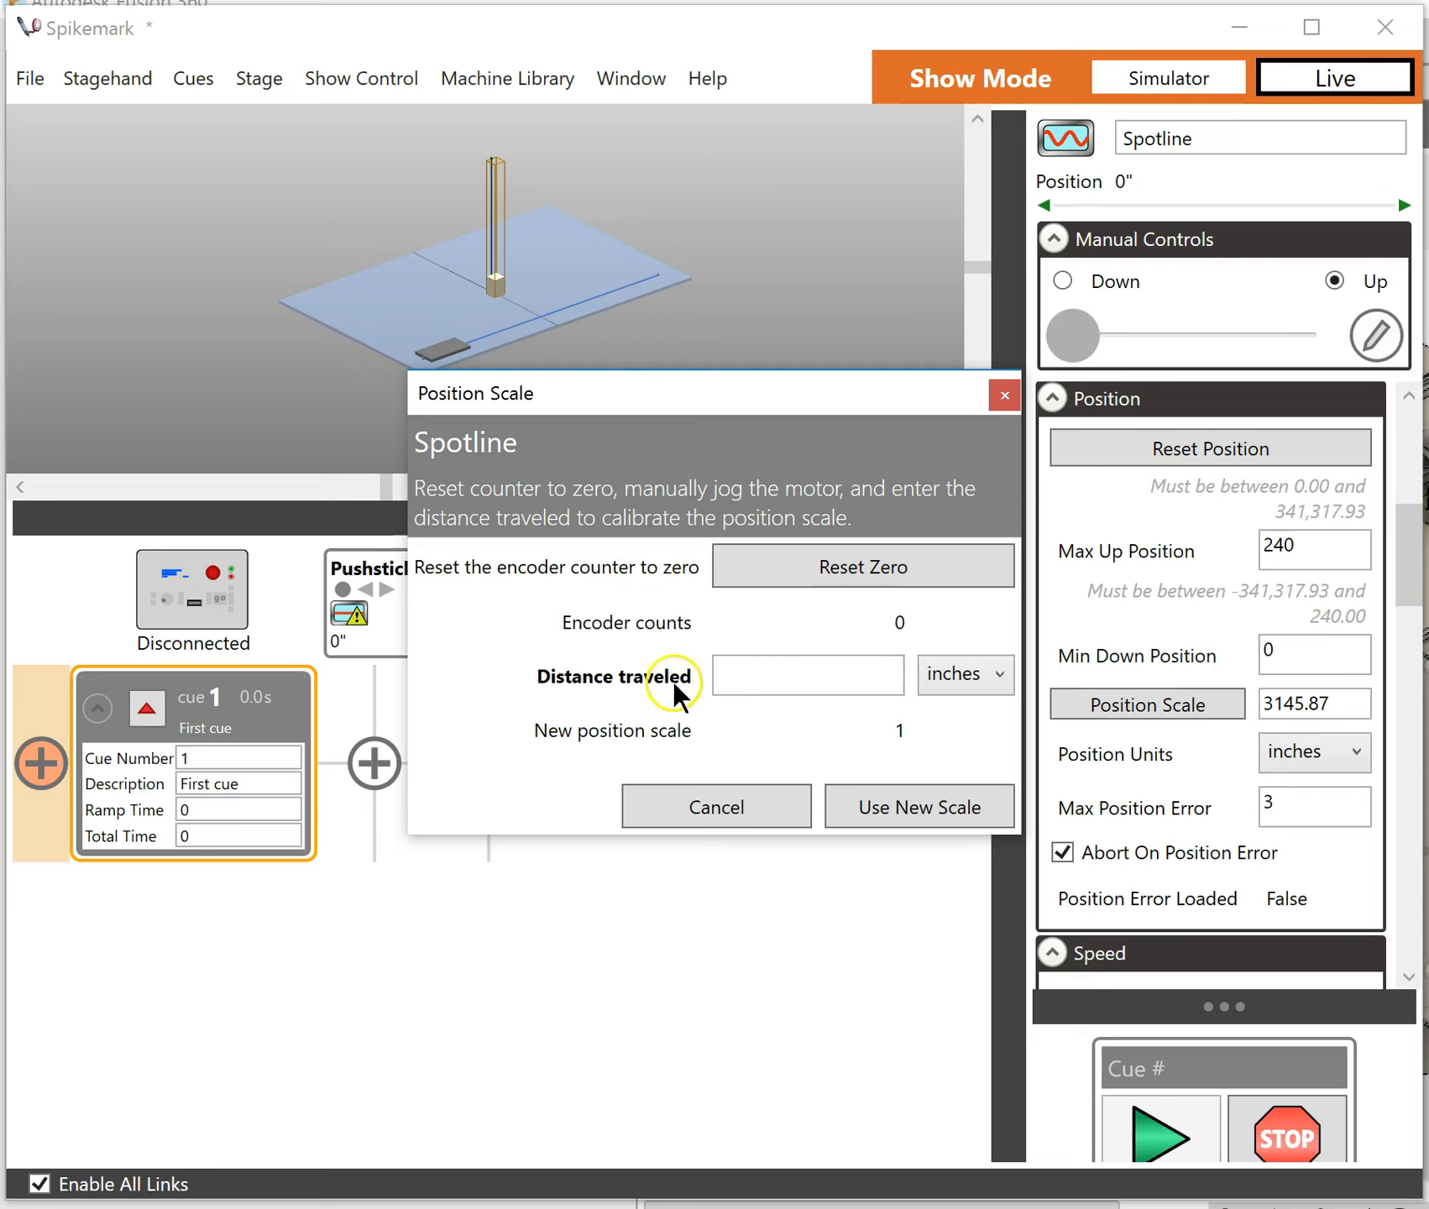
- Enter 72.125 inches as the distance traveled after jogging the motor and apply the new position scale
click(782, 672)
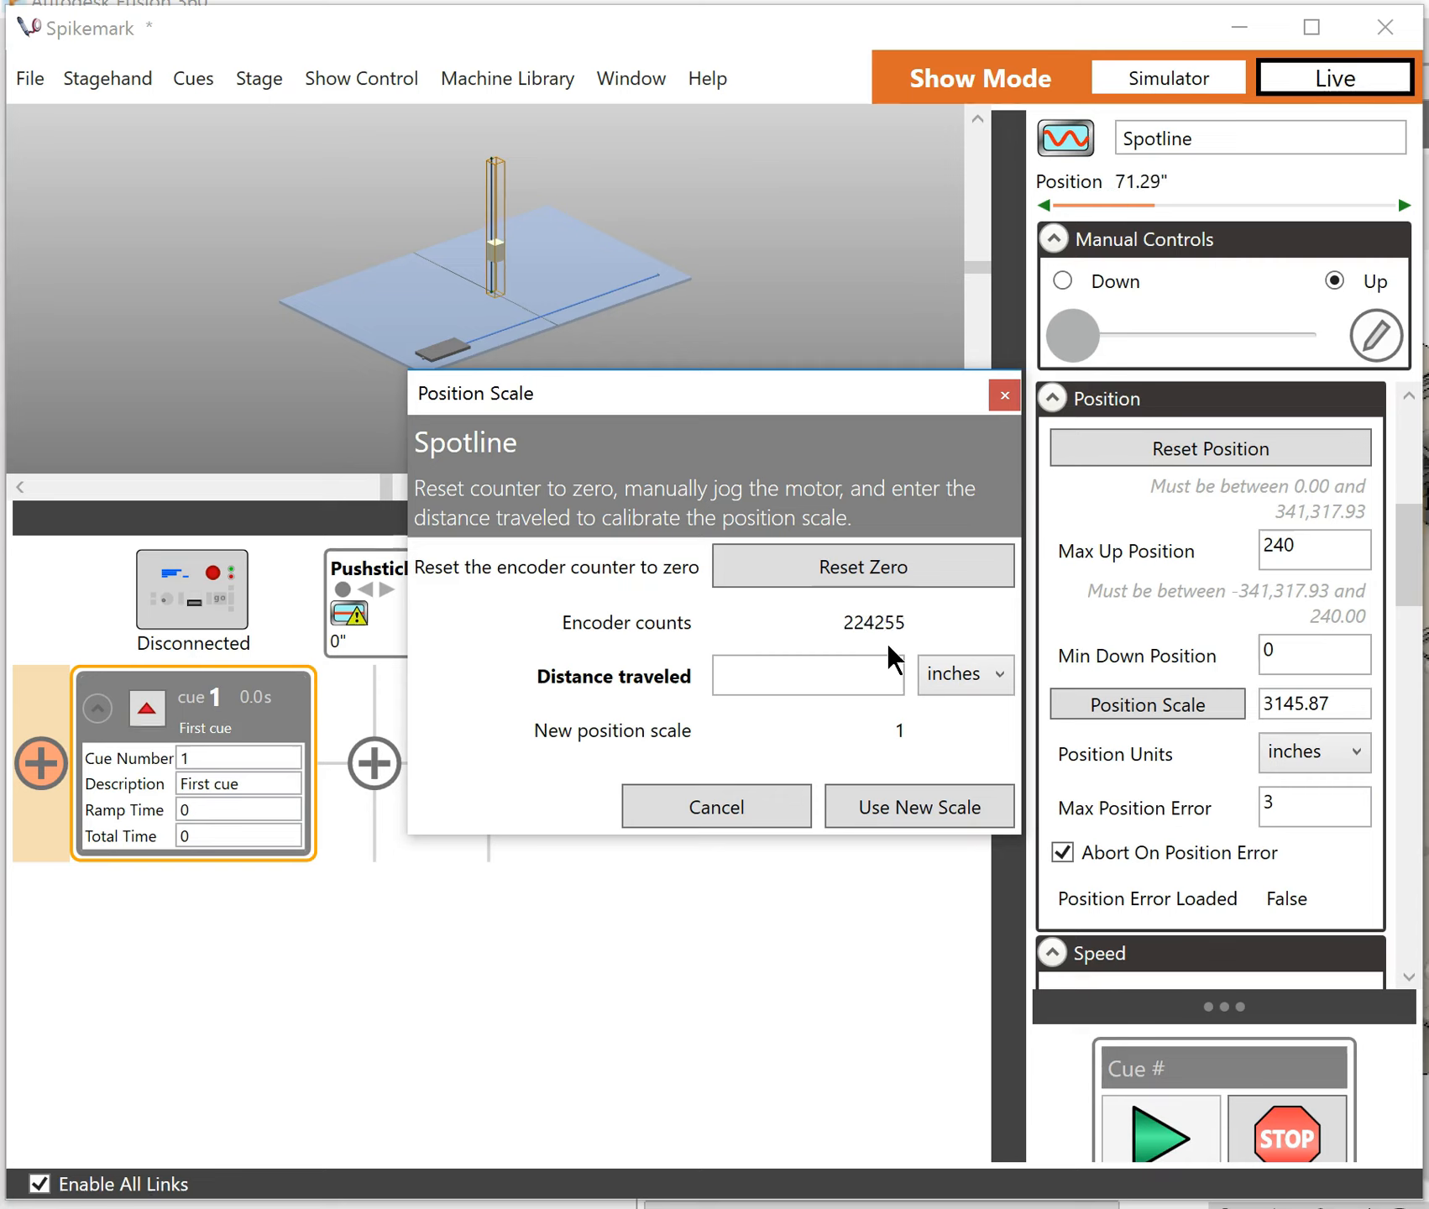
click(873, 681)
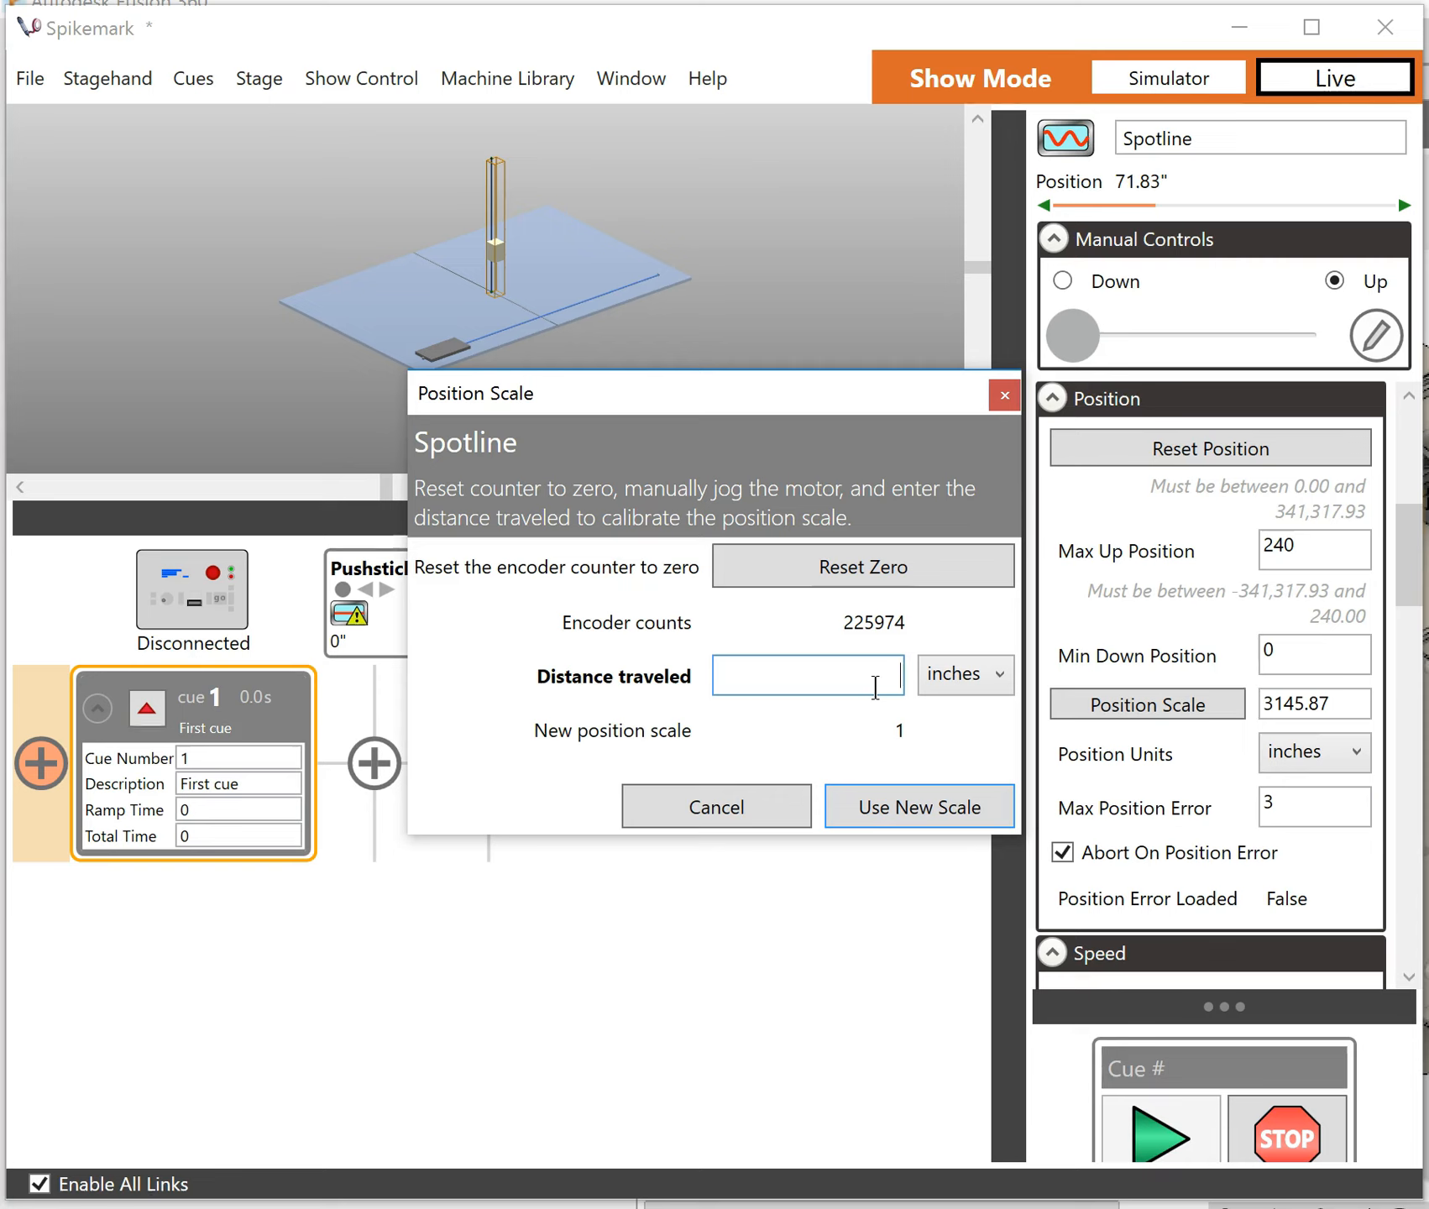
text(72.12)
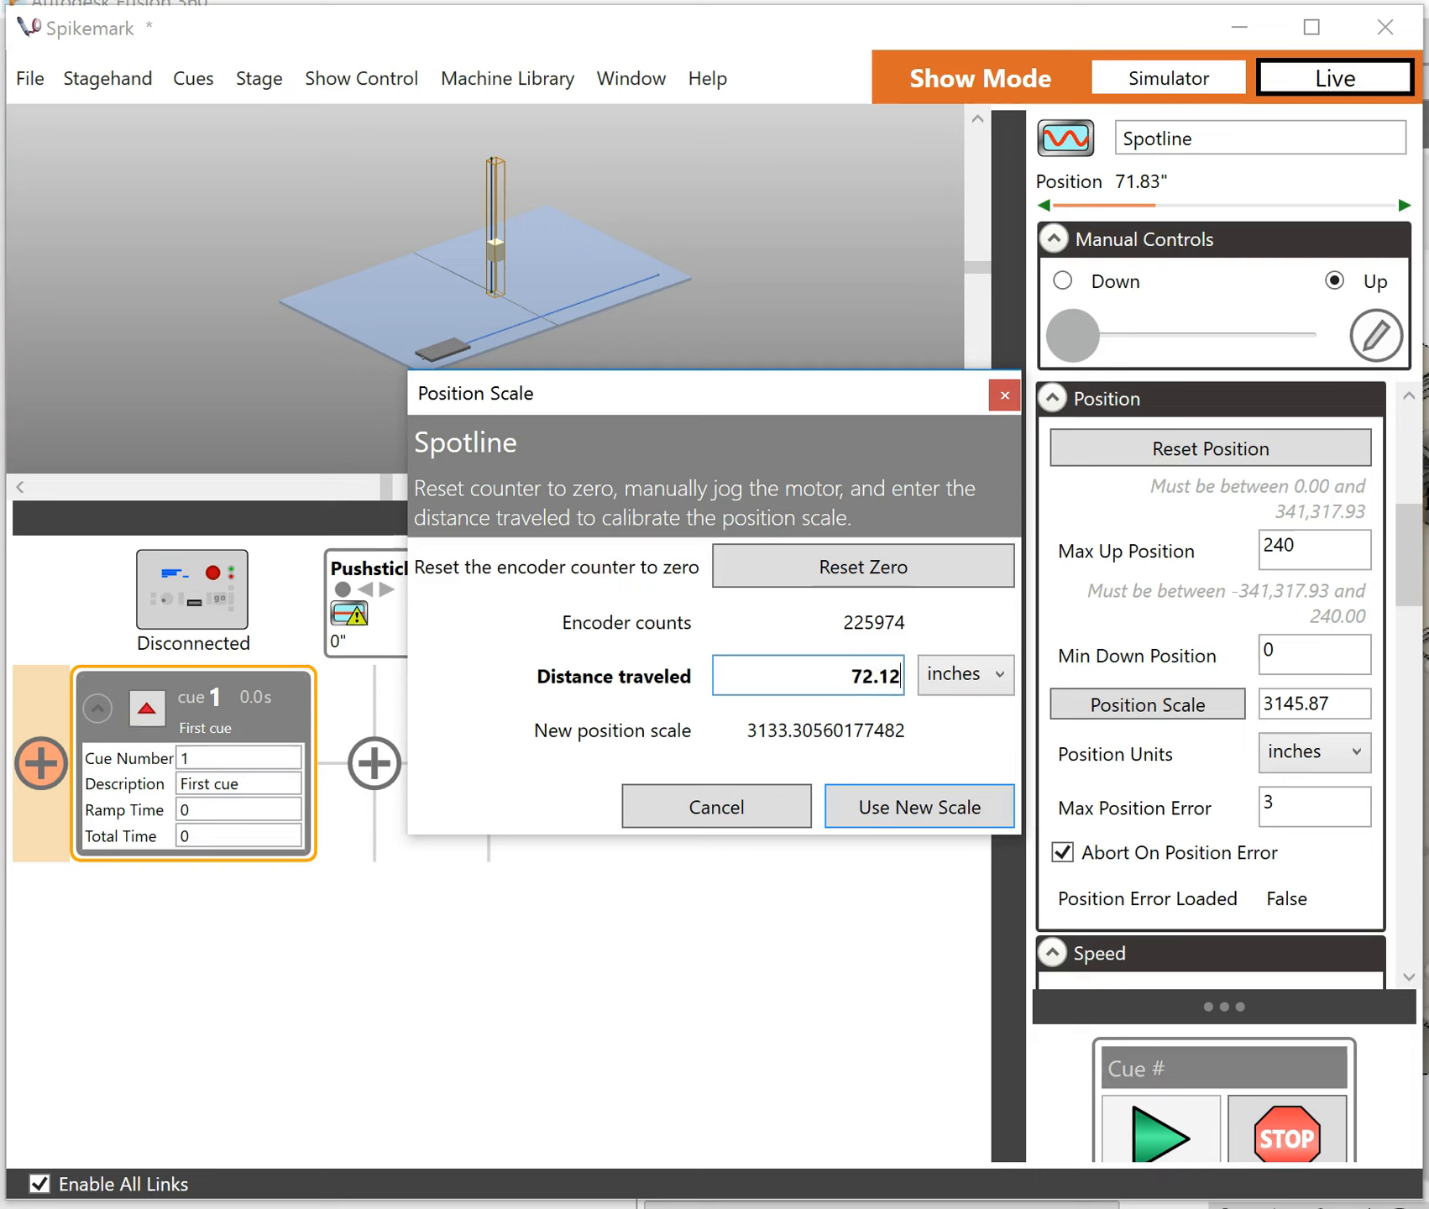
text(5)
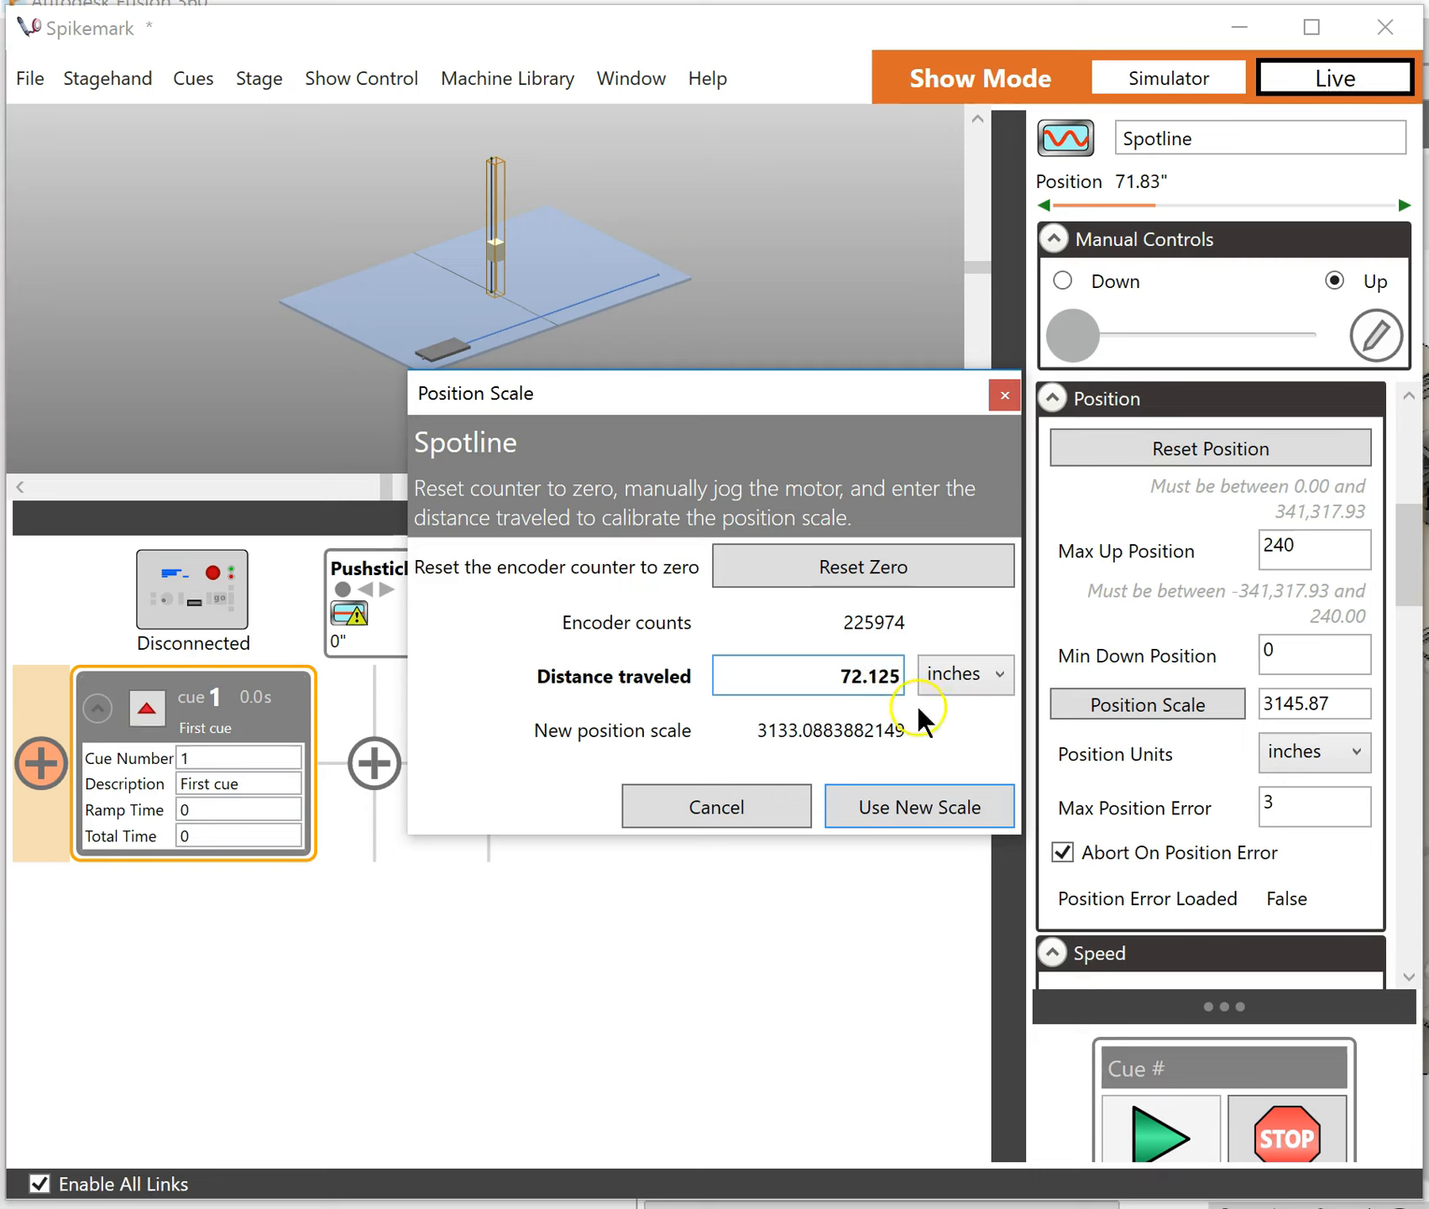
click(933, 768)
click(937, 808)
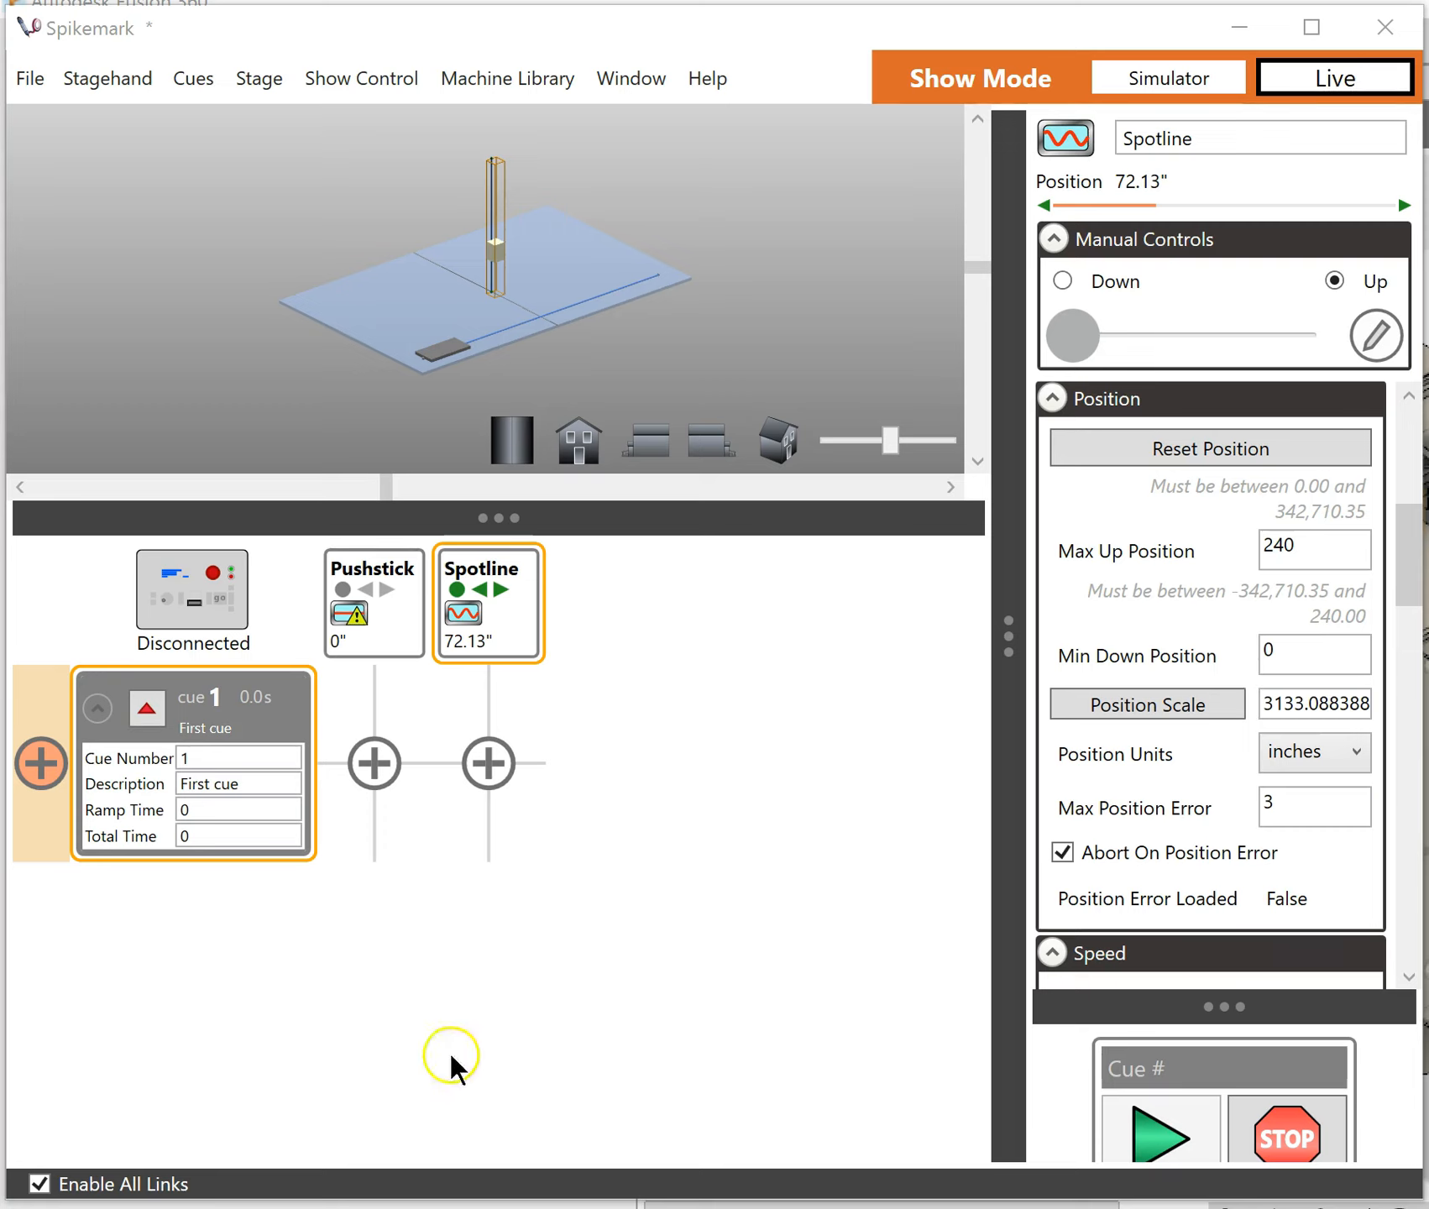
- Add a Spotline movement to cue 1 and set its target position to 72 inches
click(487, 774)
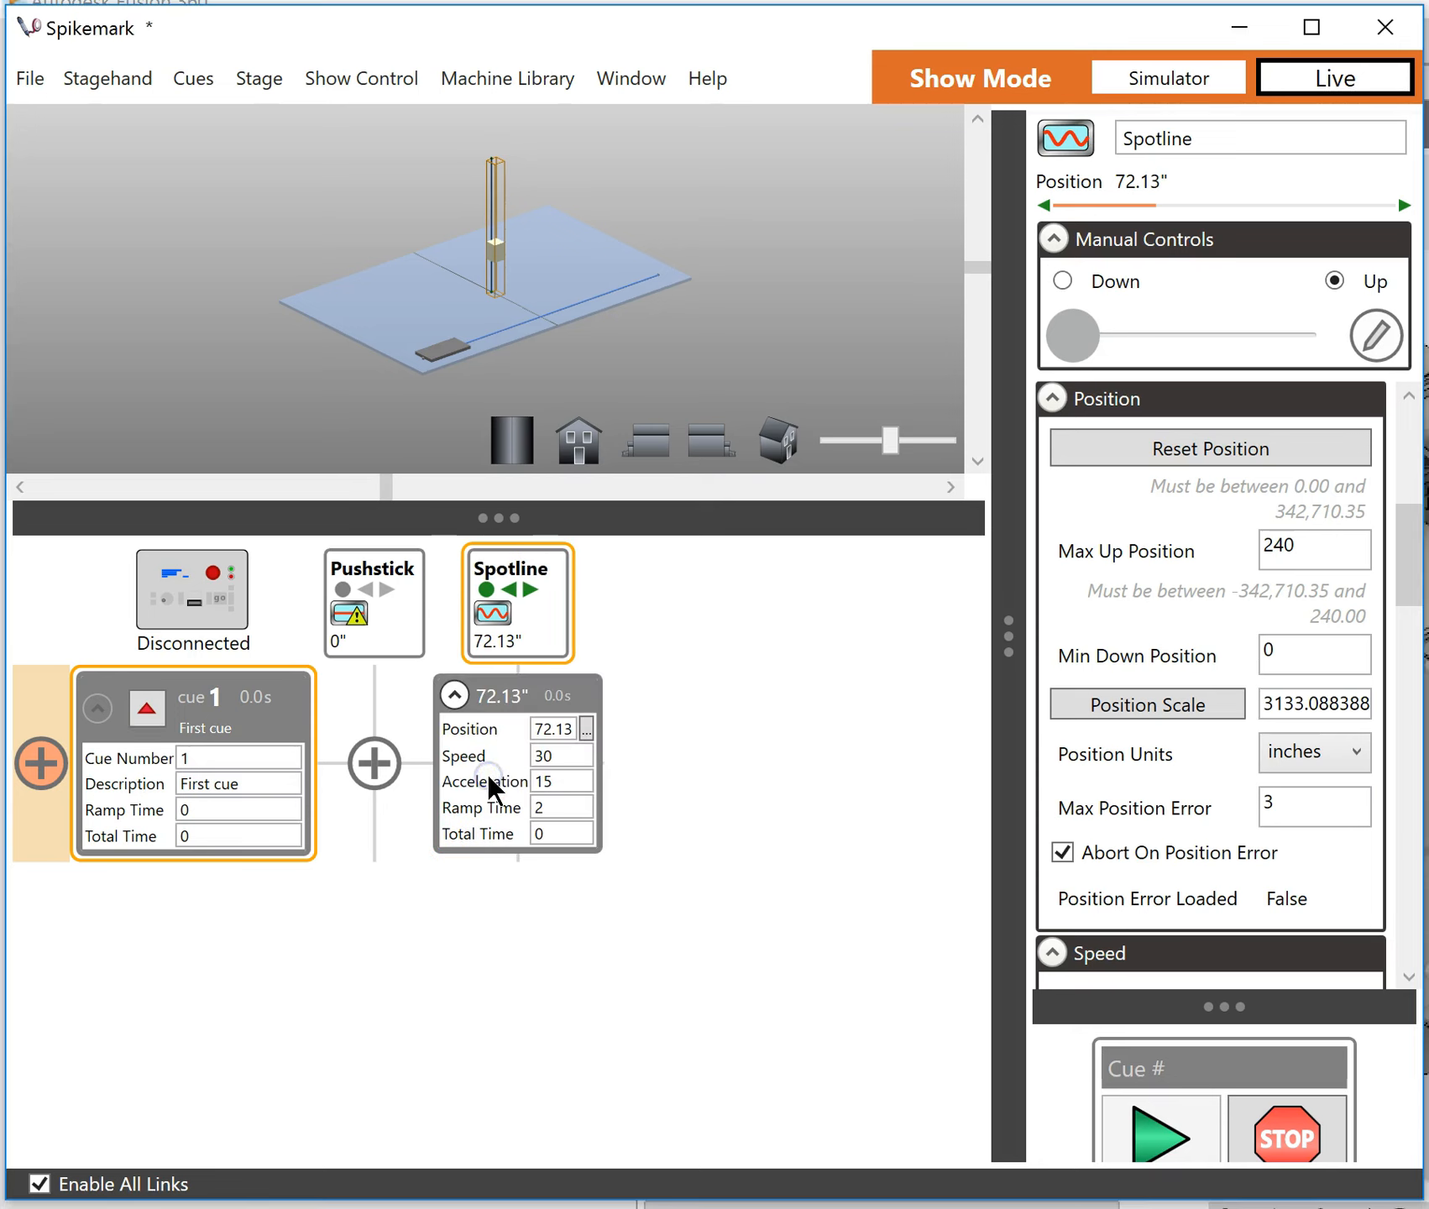
click(574, 730)
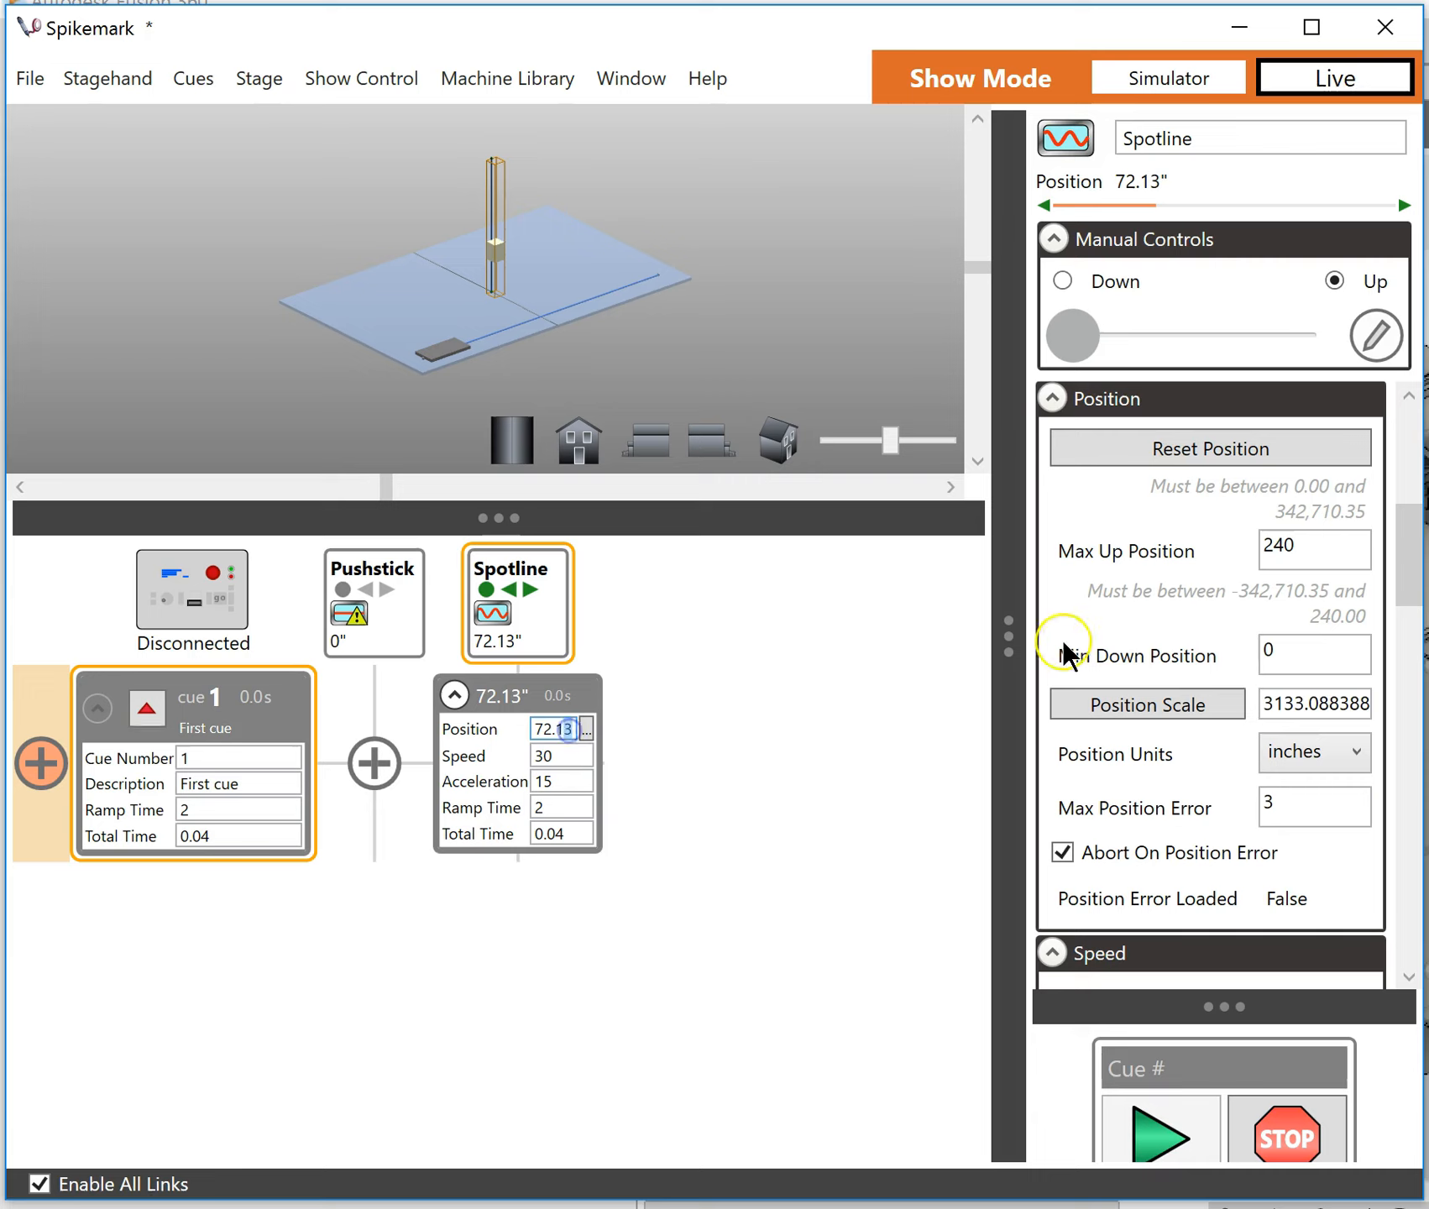
key(BackSpace)
key(BackSpace)
key(BackSpace)
key(Tab)
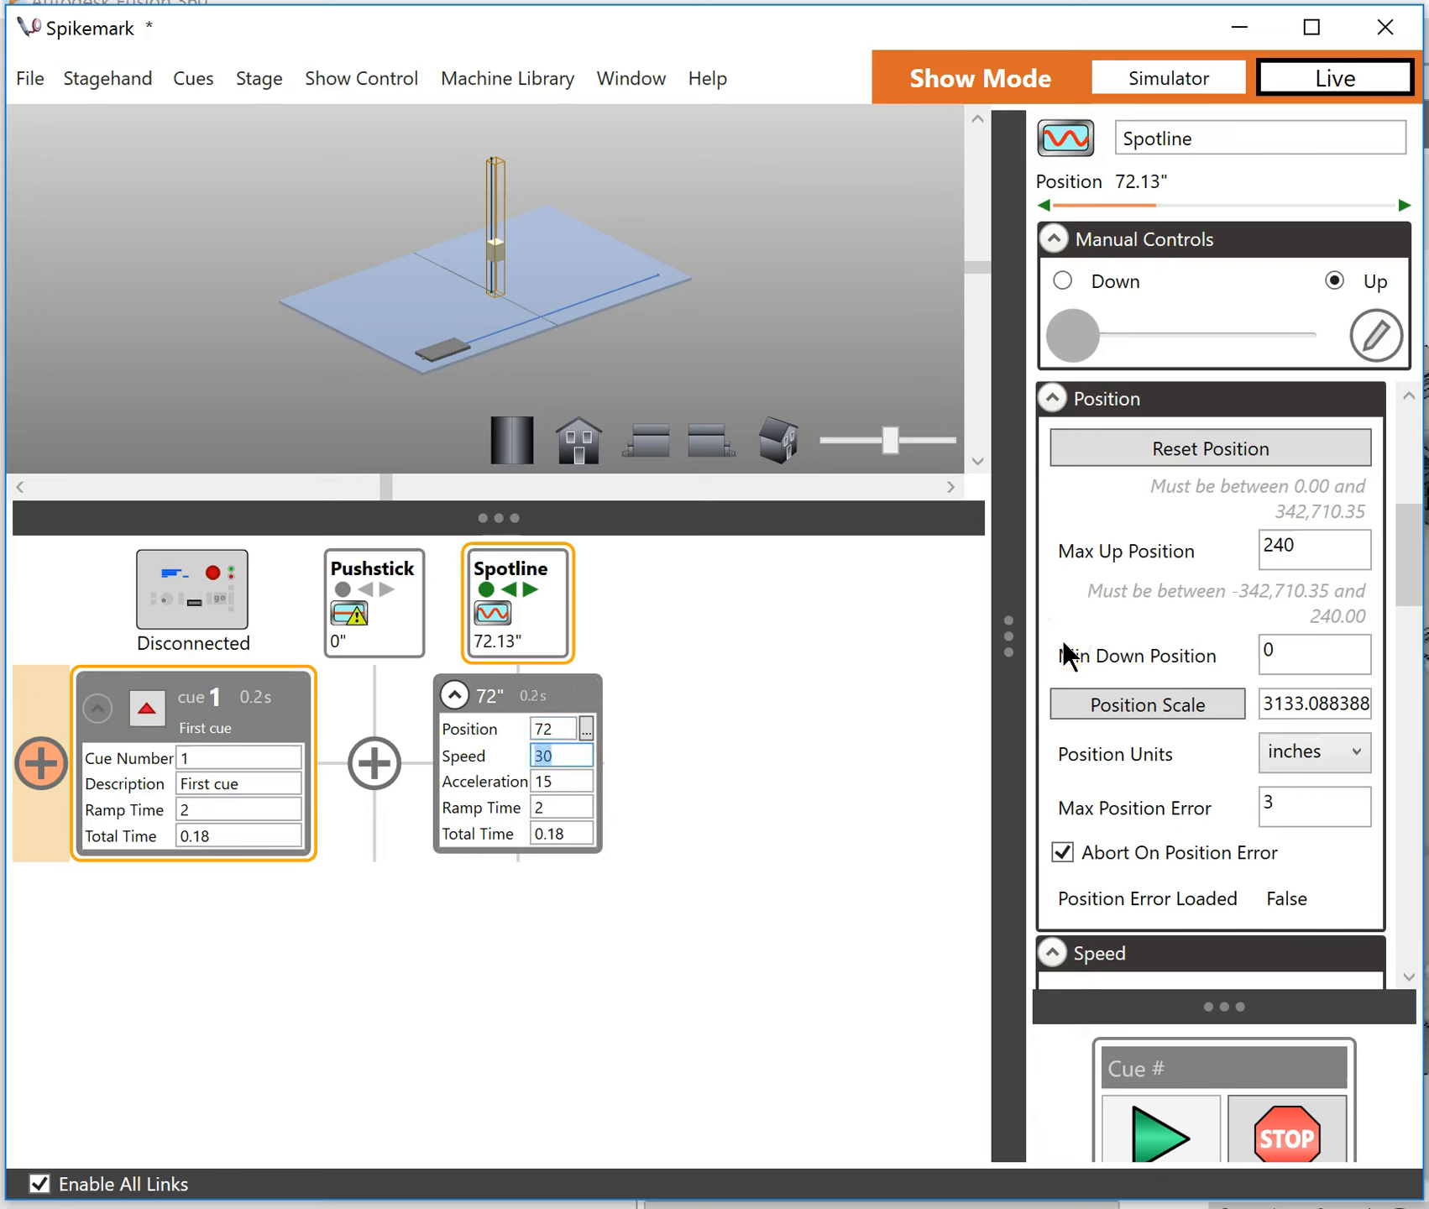
- Create cue 2 and add a Spotline movement to it with a target position of 0 inches
key(ctrl+n)
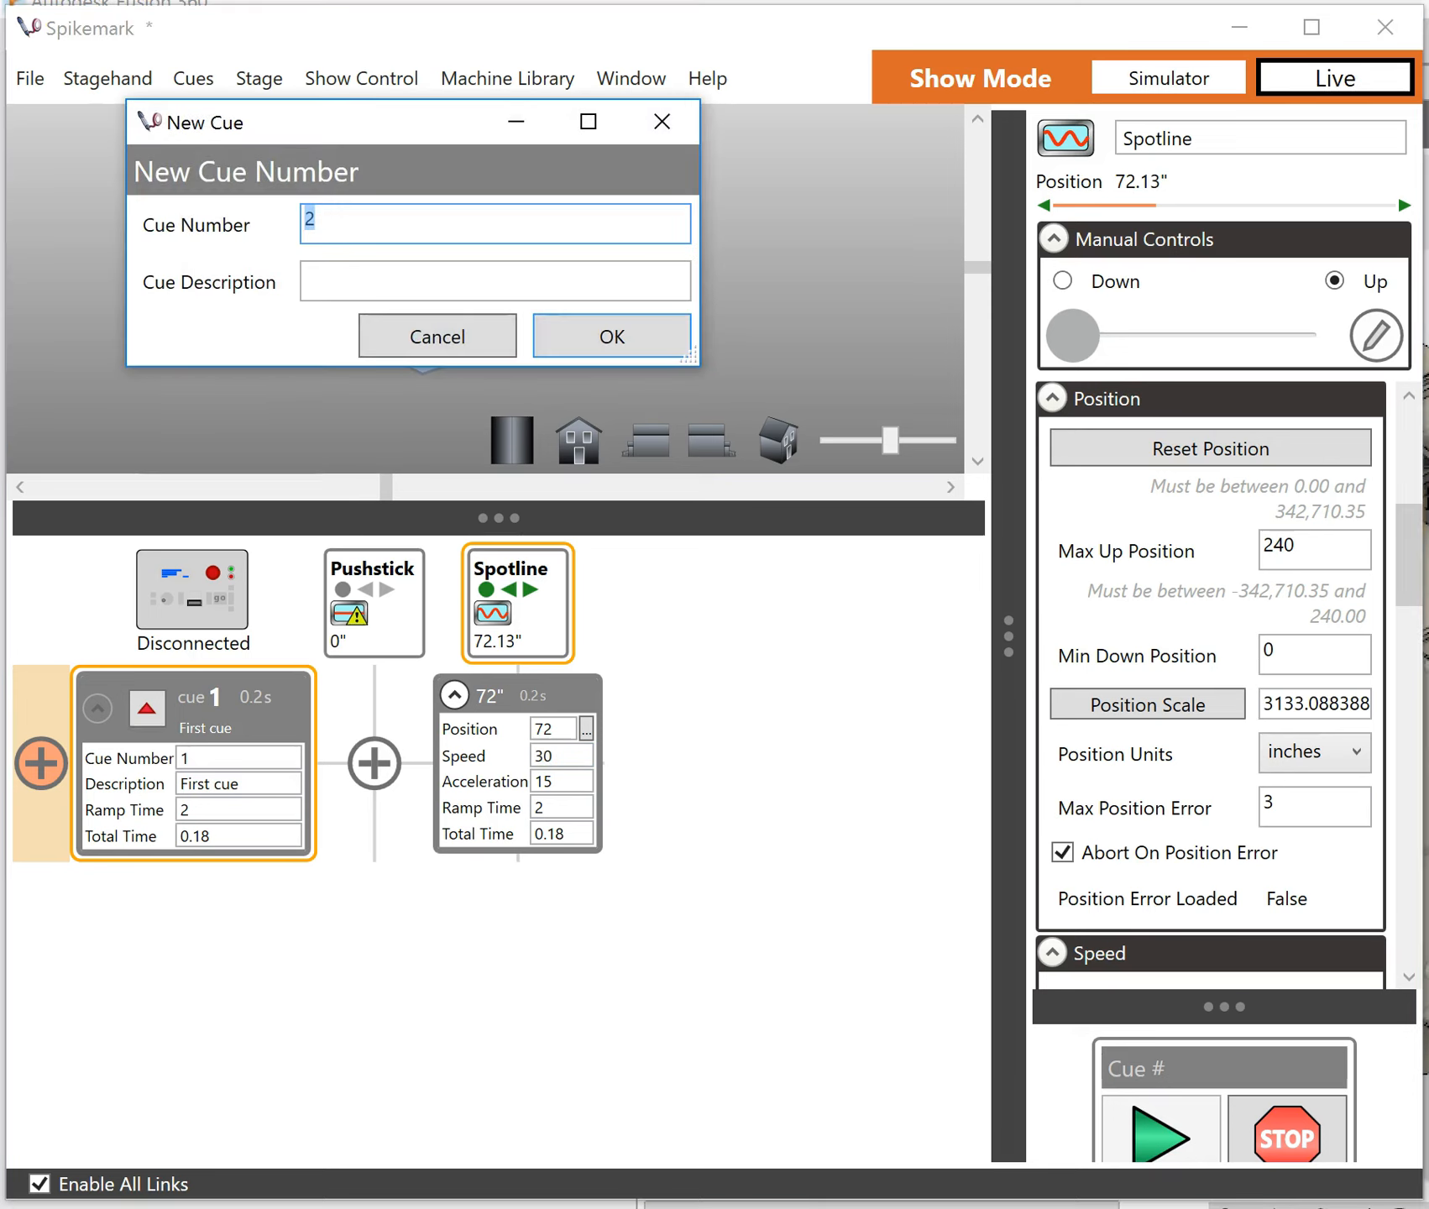
click(635, 324)
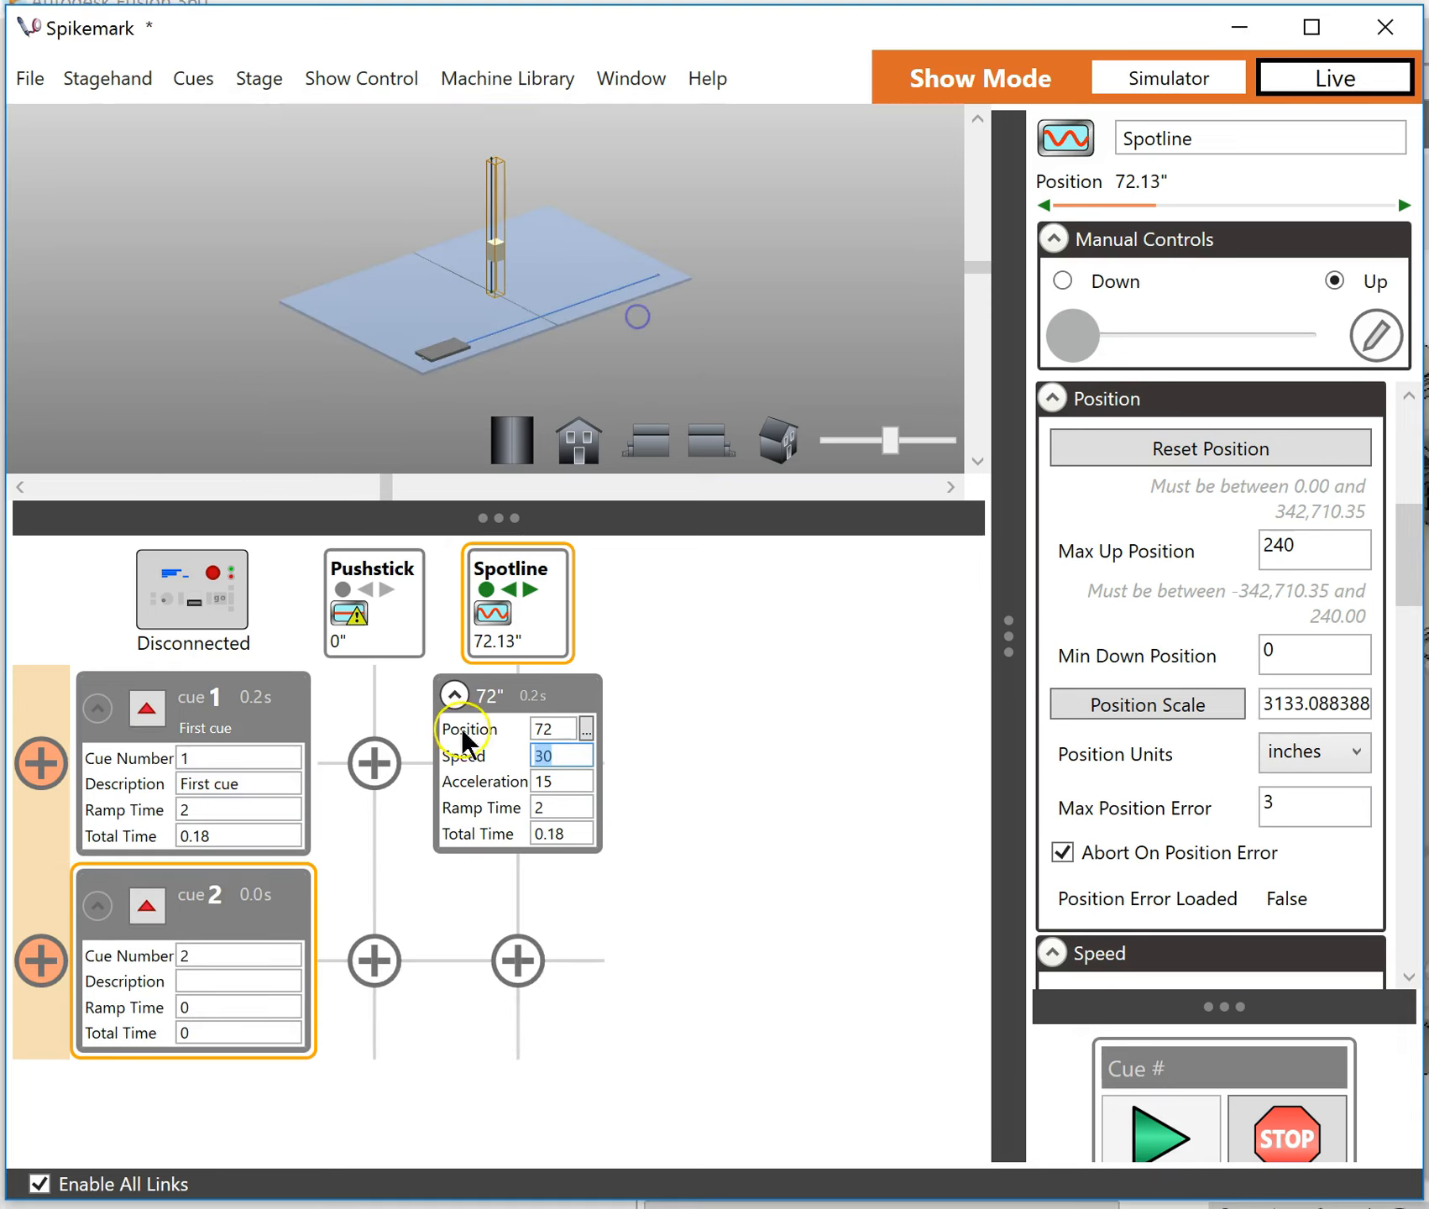
click(518, 960)
click(541, 926)
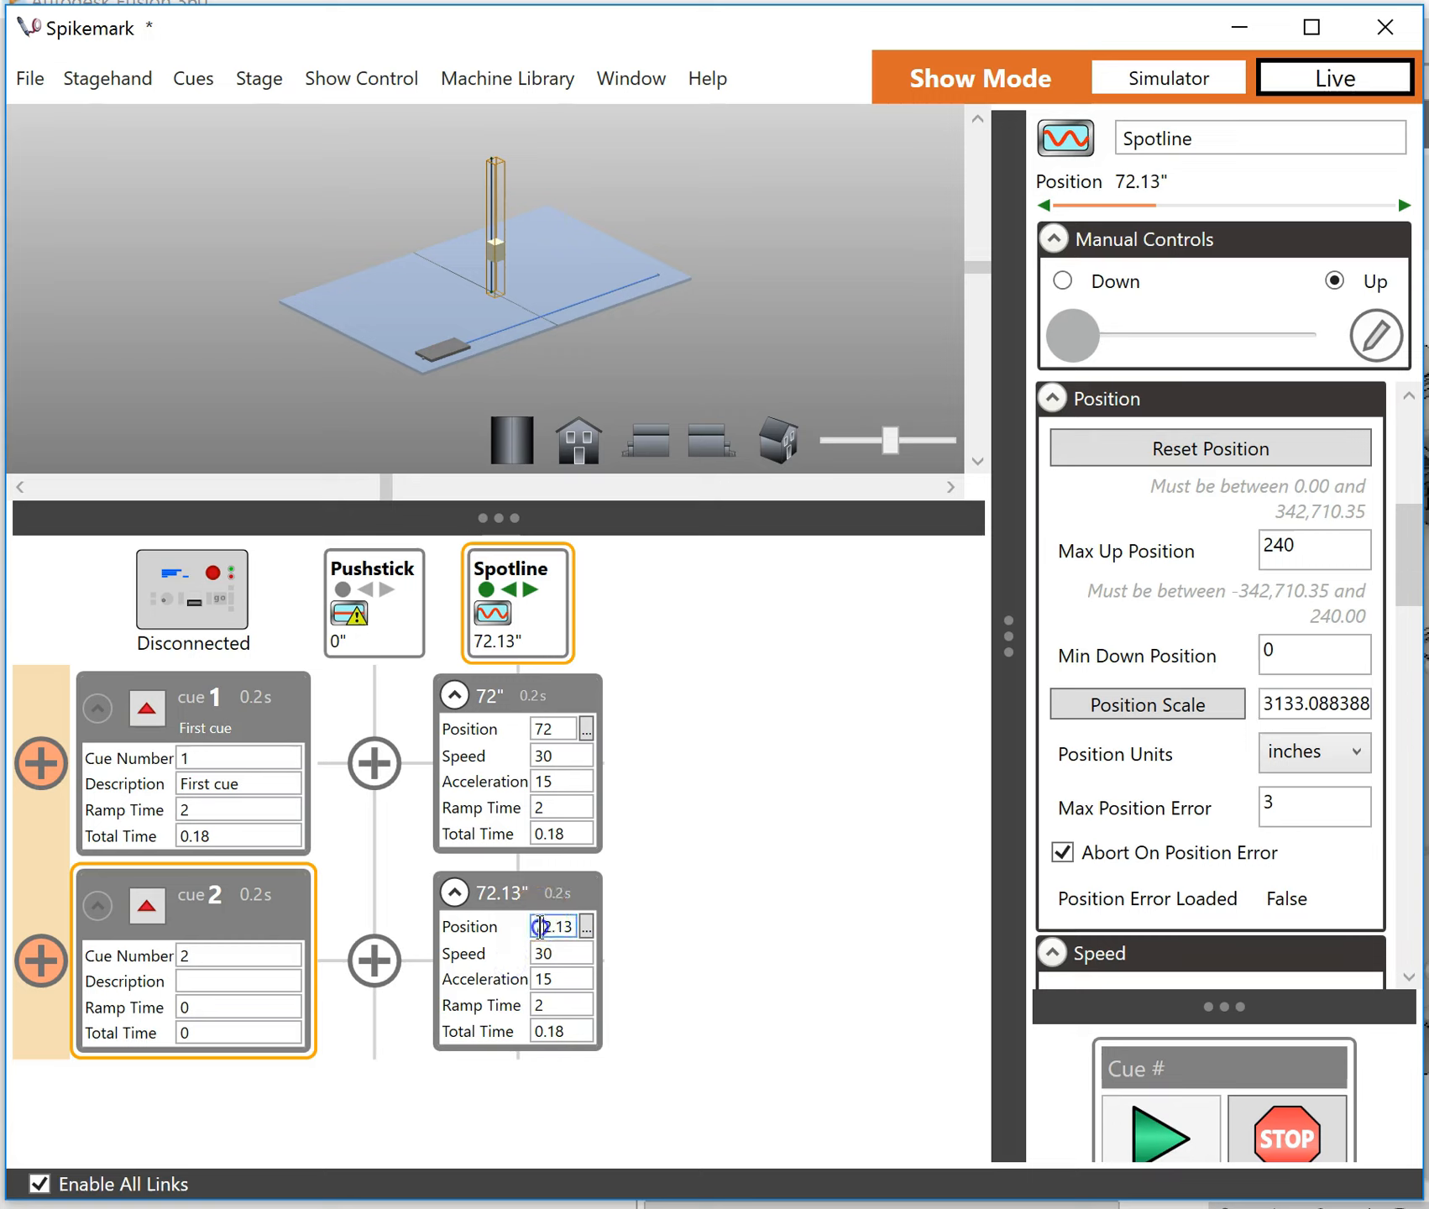
double_click(534, 926)
text(0)
key(Tab)
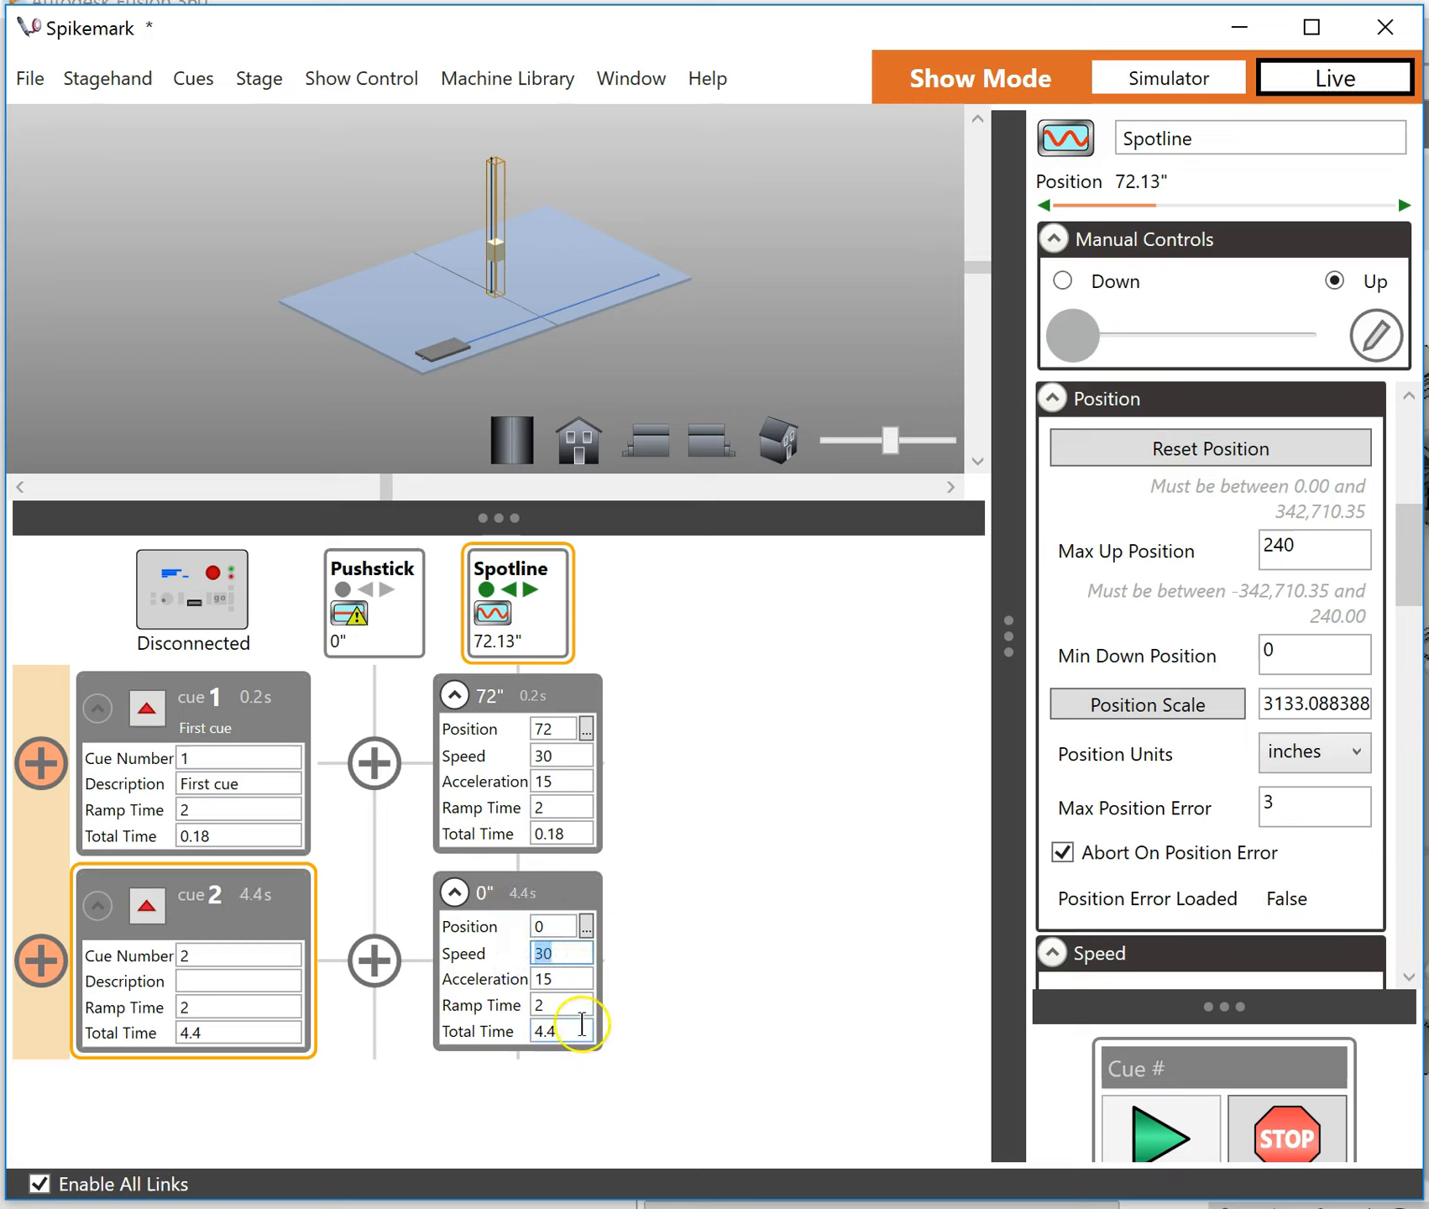
- Load and run cue 2 to send the Spotline to 0 inches, and run cue 1 to send it back to 72 inches
click(152, 900)
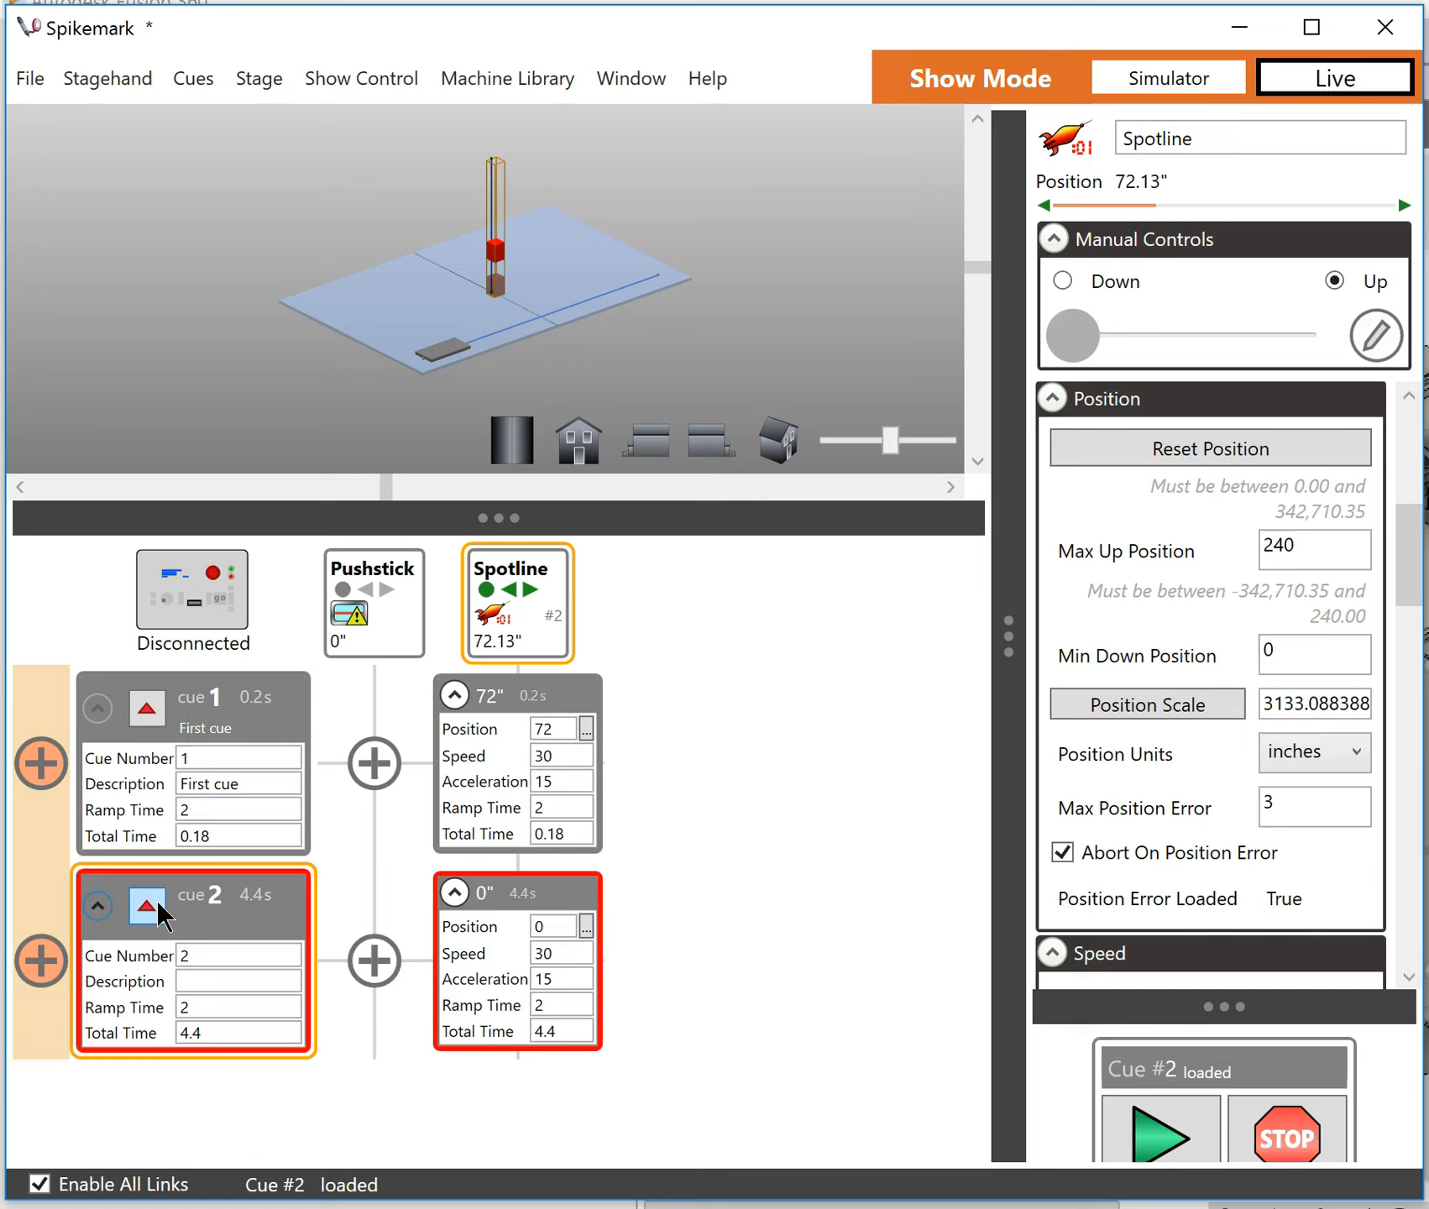
key(space)
click(153, 905)
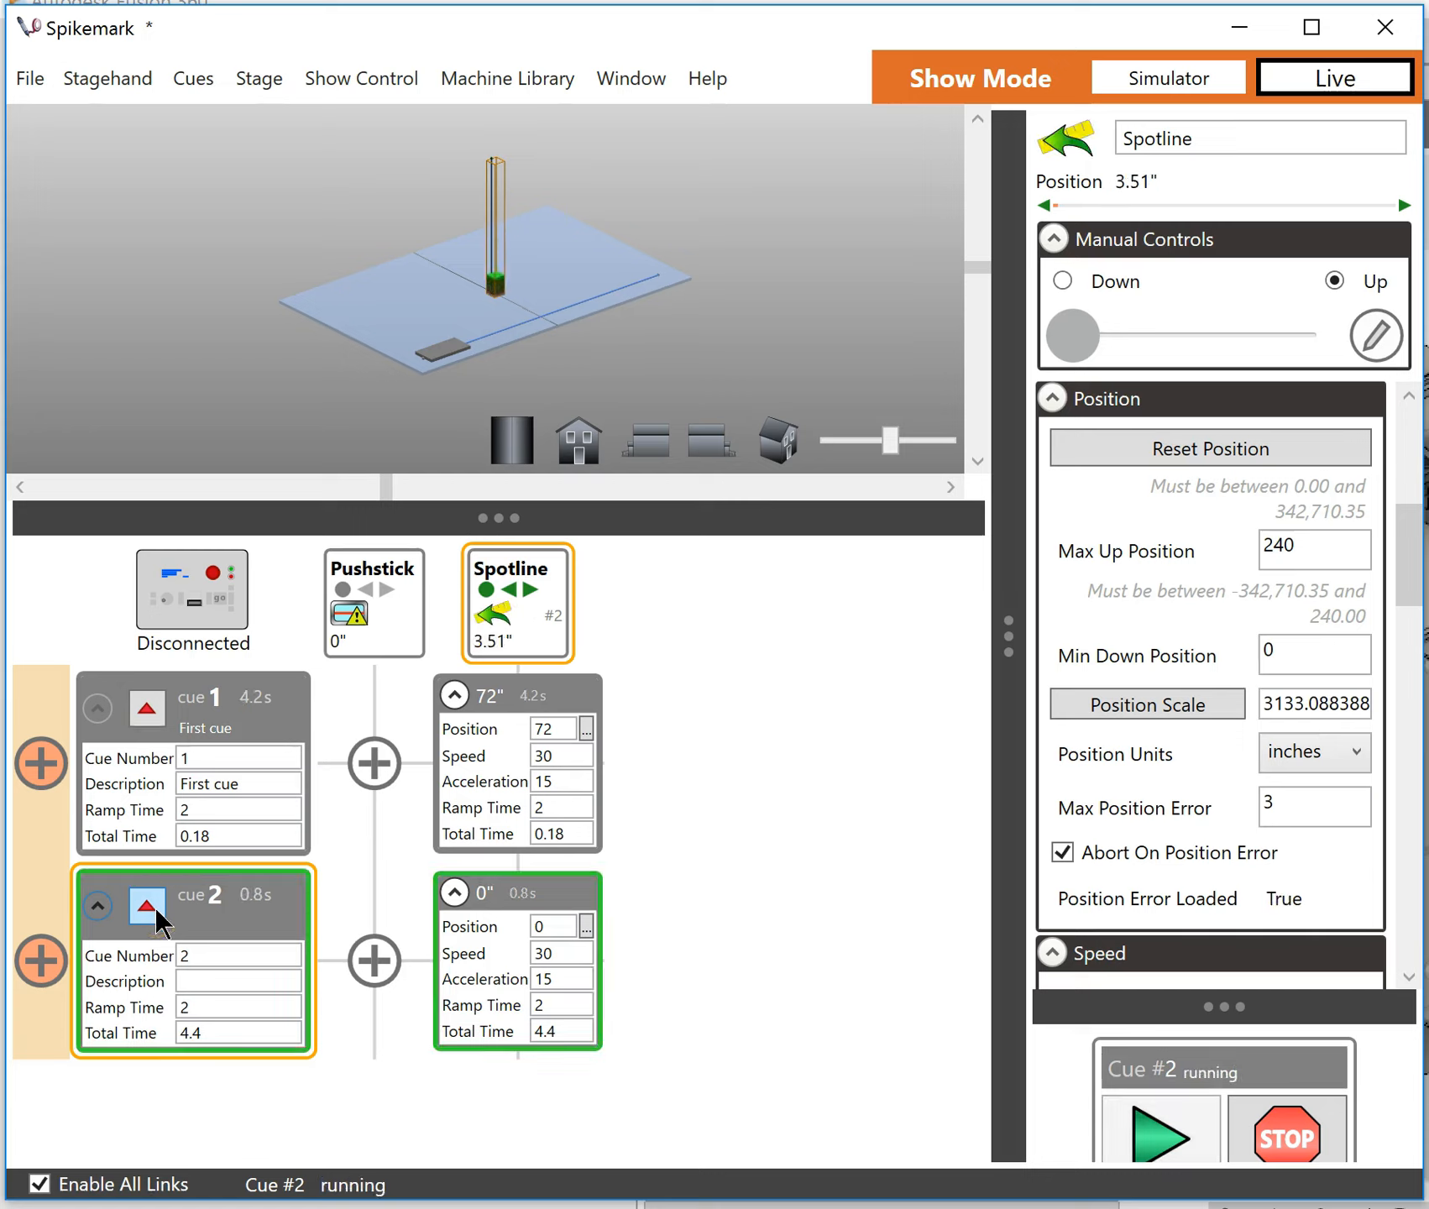
click(111, 870)
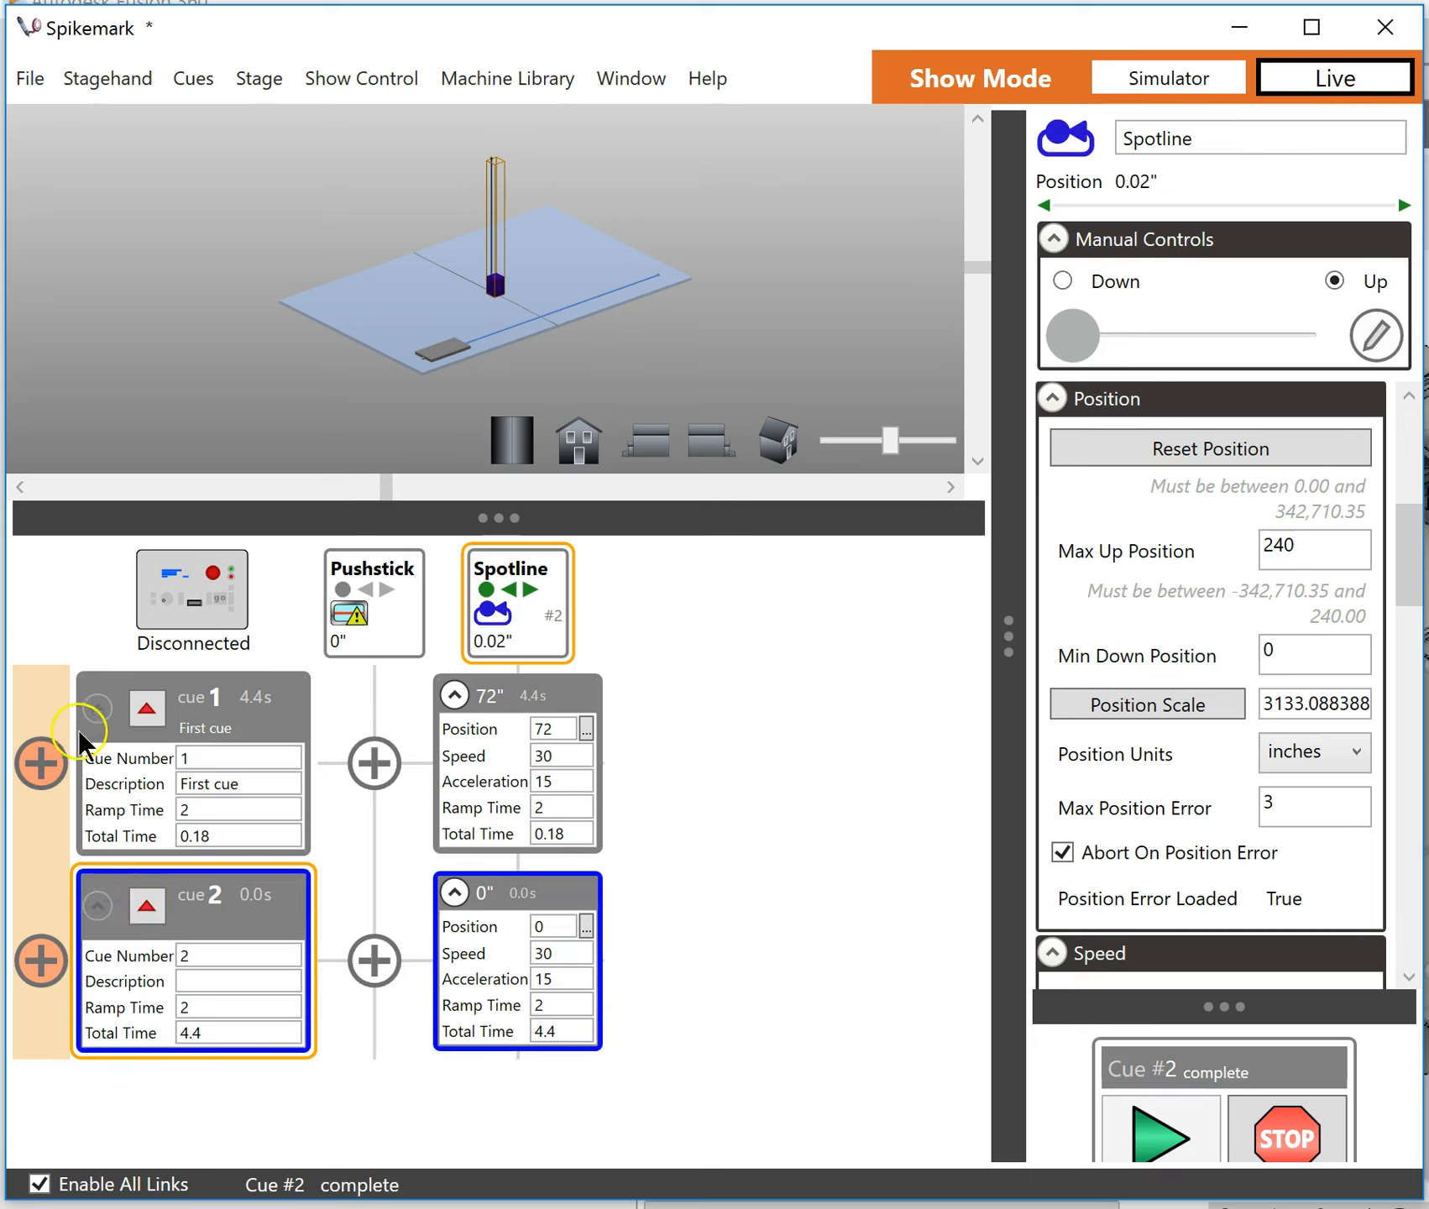
click(147, 710)
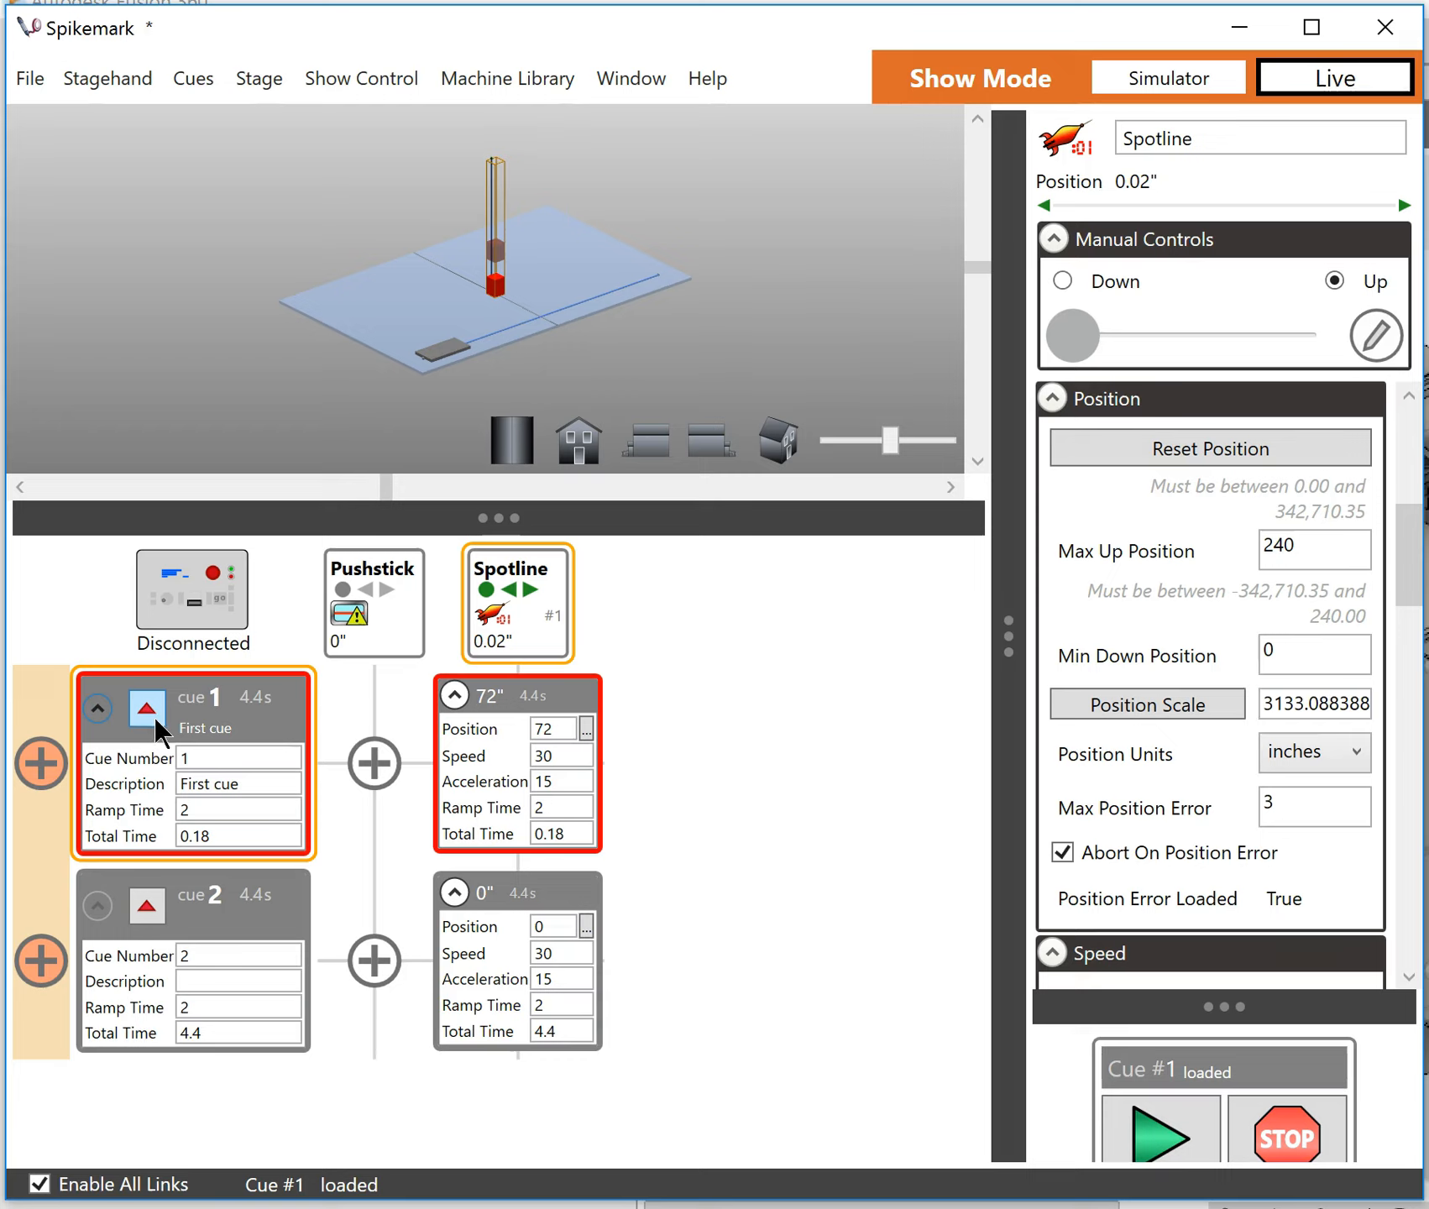
click(154, 718)
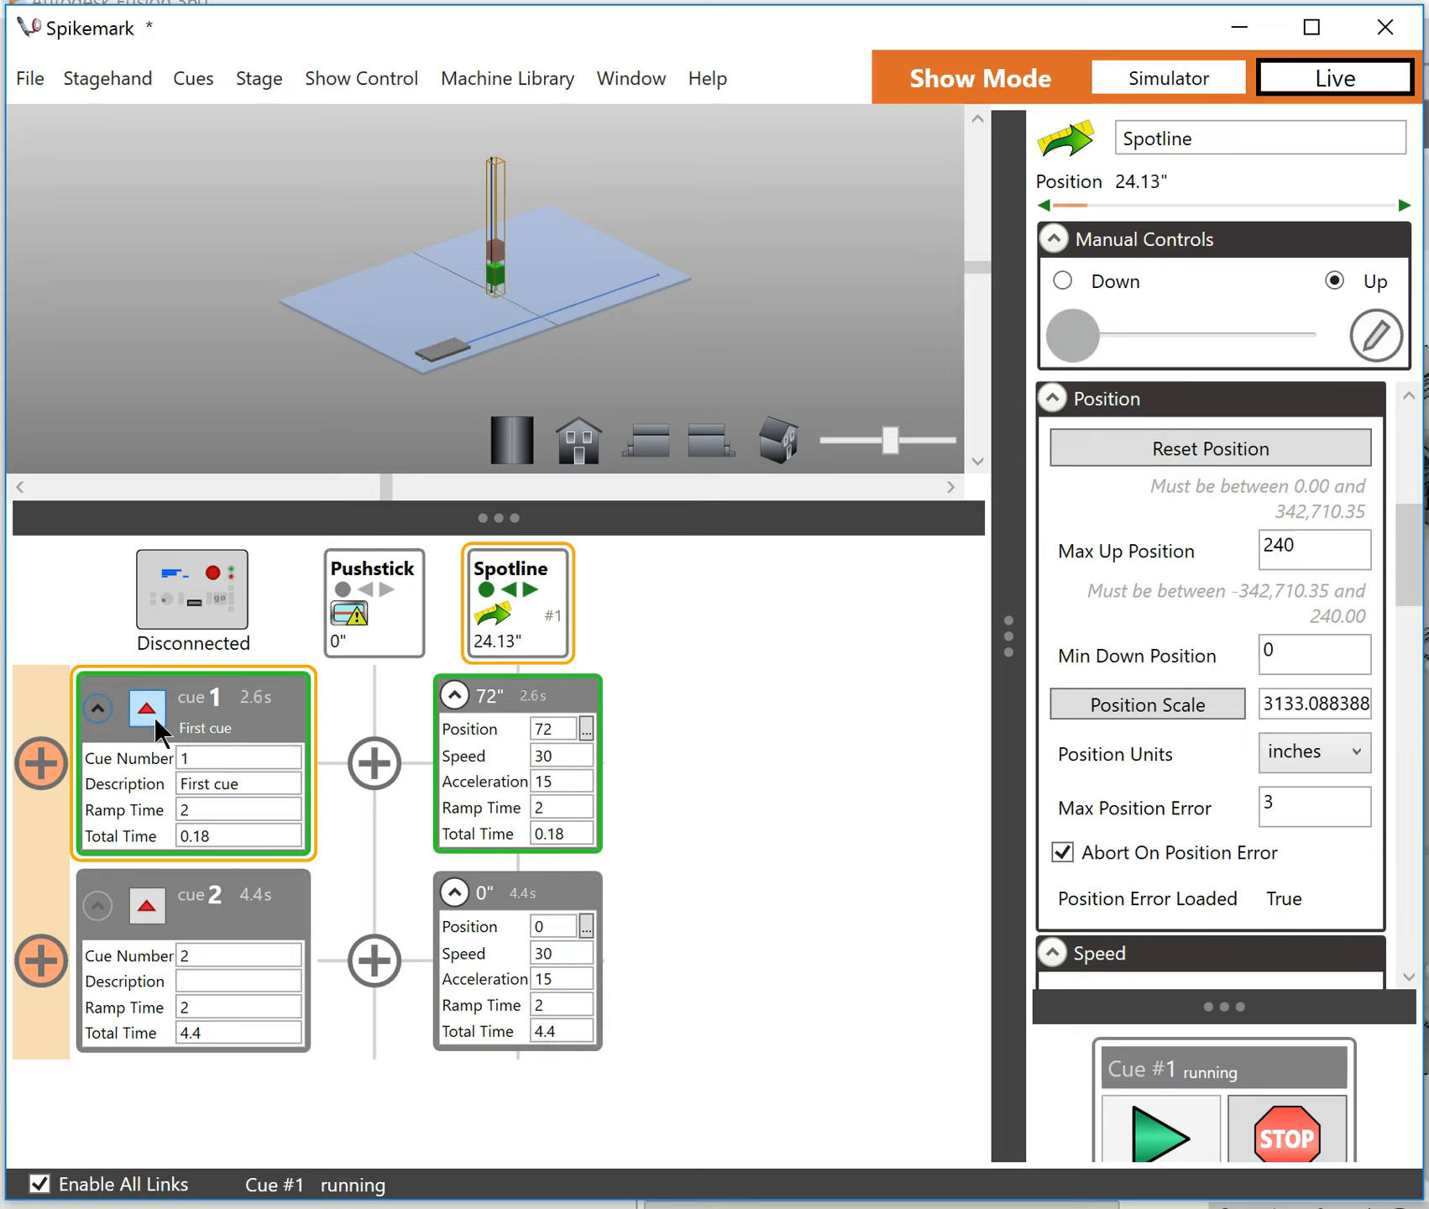